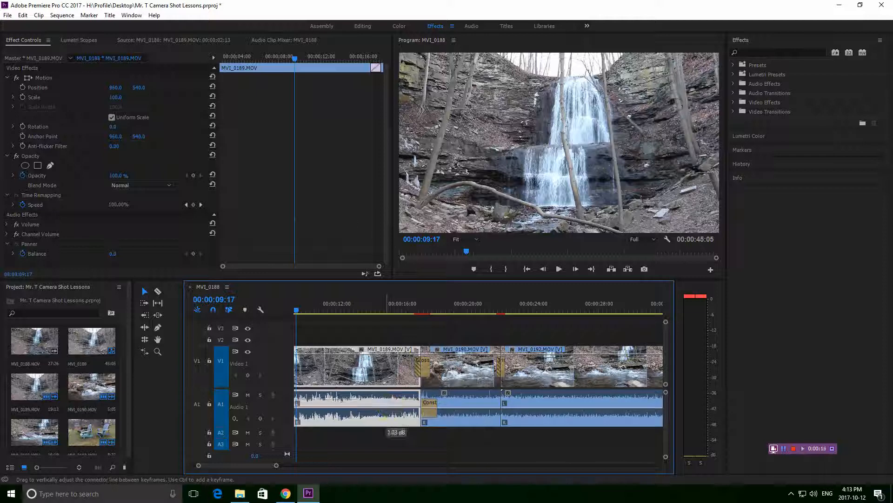
# Step: Try the Titles and Editing workspaces, and settle on the Assembly workspace
pyautogui.click(506, 27)
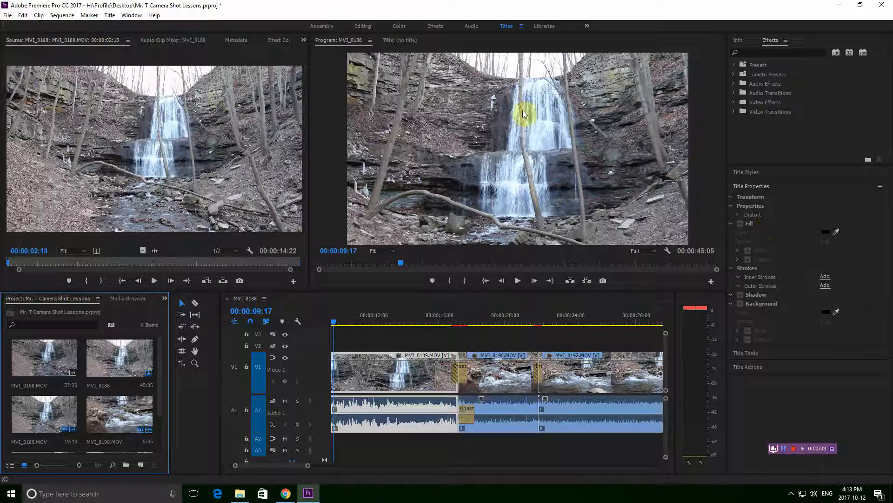
pyautogui.click(364, 27)
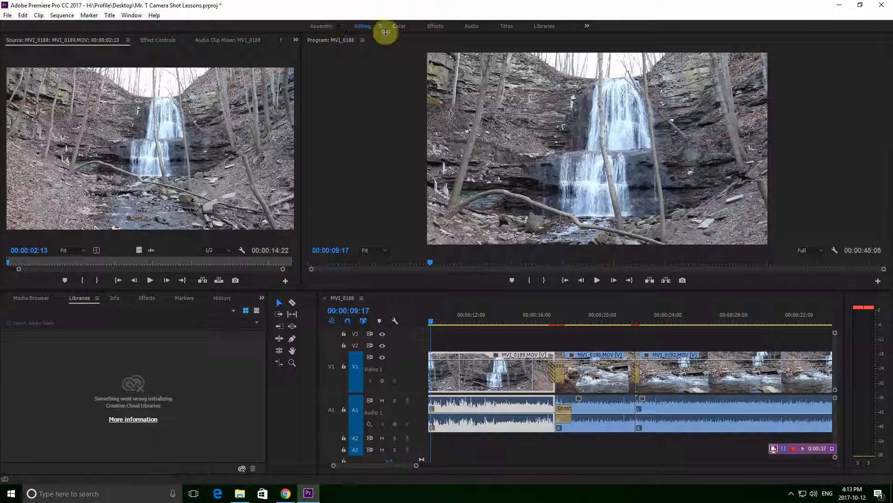
pyautogui.click(321, 26)
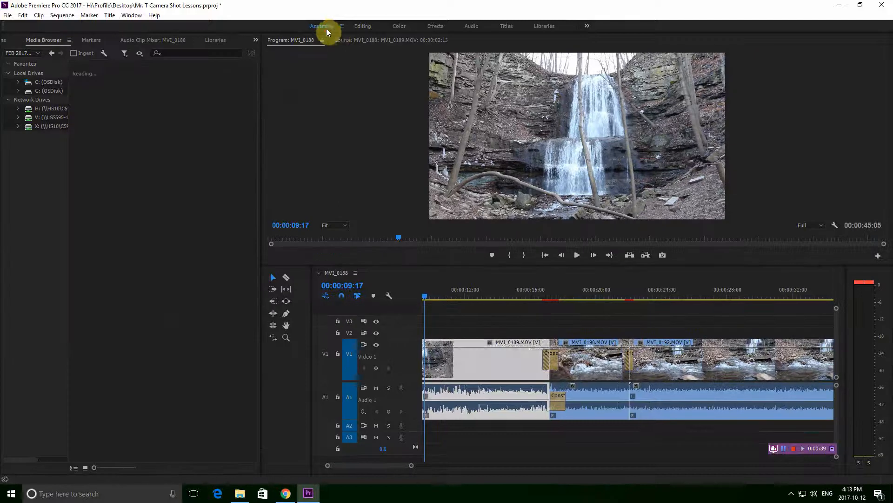
# Step: Create a new default still title at 1920 by 1080, 29.97 fps with square pixels, and close its editor
pyautogui.click(110, 16)
pyautogui.moveTo(170, 41)
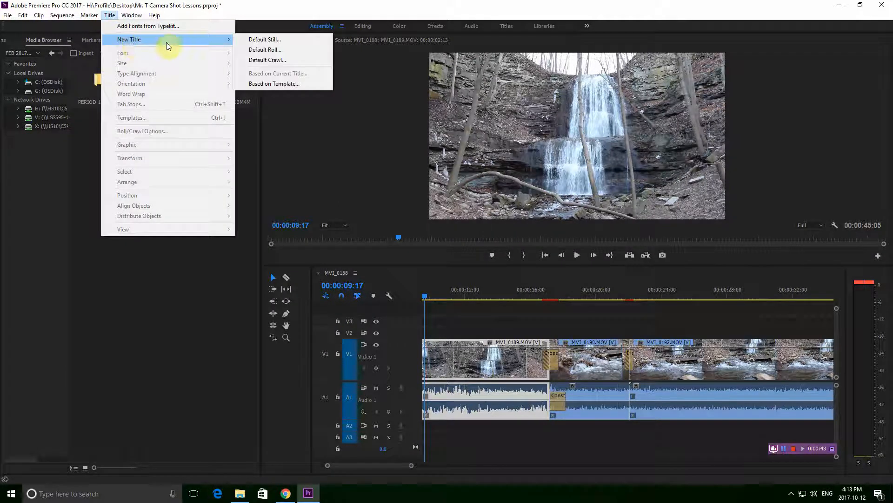
pyautogui.click(242, 40)
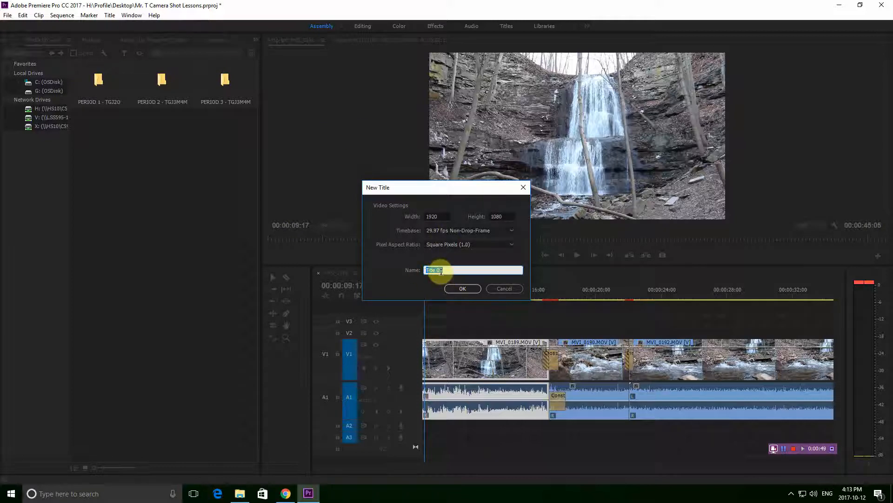
pyautogui.click(462, 288)
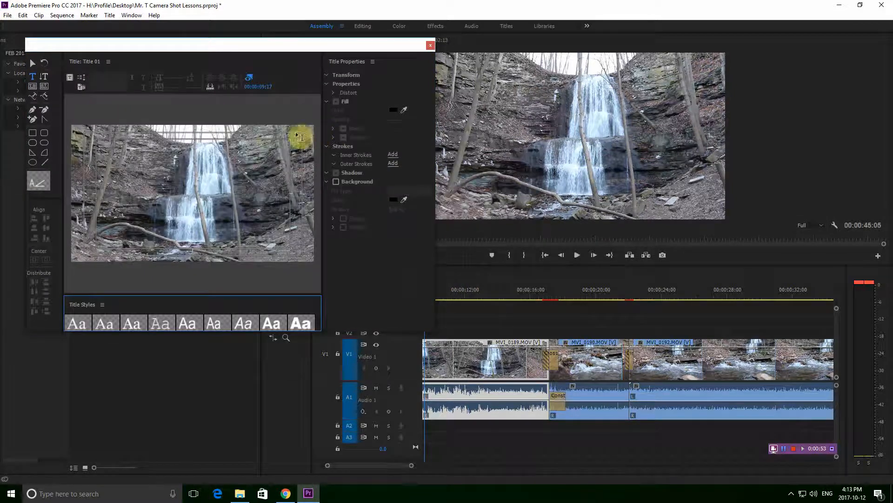
pyautogui.moveTo(296, 45); pyautogui.dragTo(468, 72)
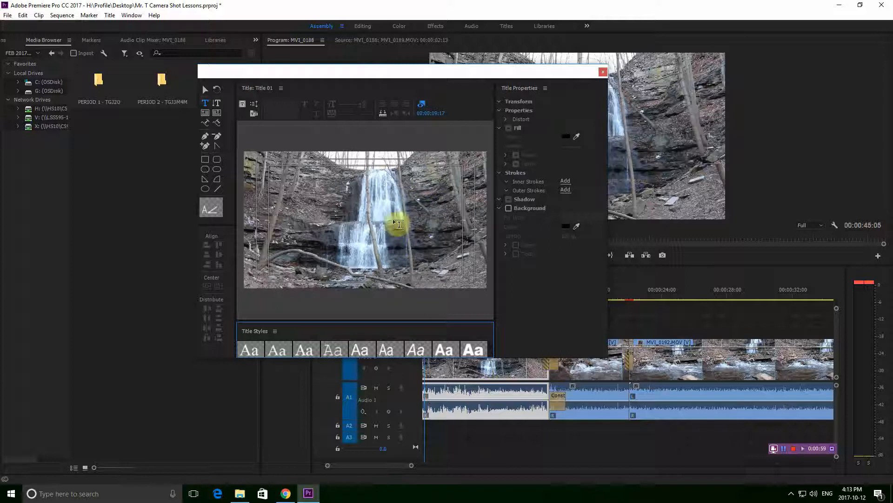
pyautogui.click(604, 72)
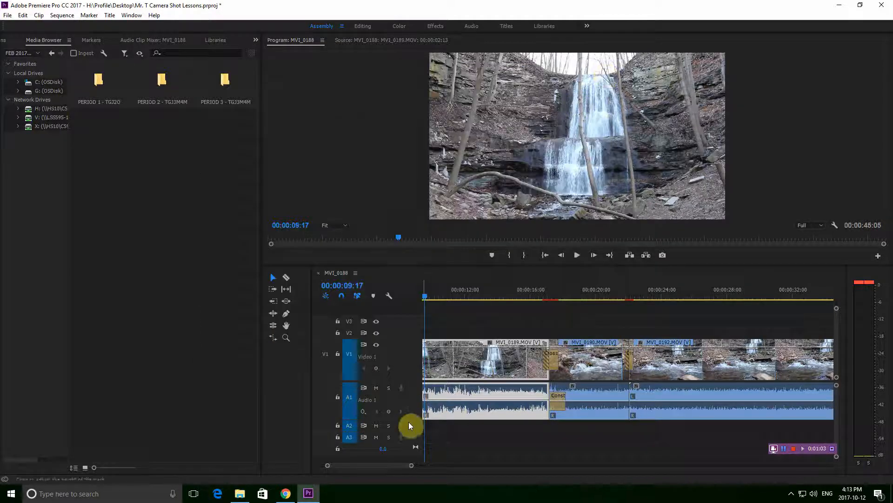
# Step: Place the new title from the project bin on track V2 at the start of the sequence, with the playhead at 00:00:00:10
pyautogui.moveTo(398, 464); pyautogui.dragTo(379, 464)
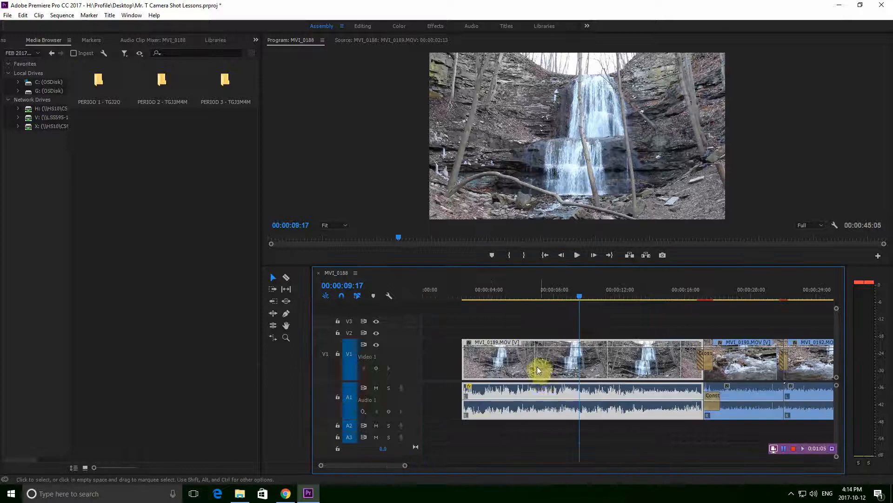
pyautogui.moveTo(571, 303); pyautogui.dragTo(428, 325)
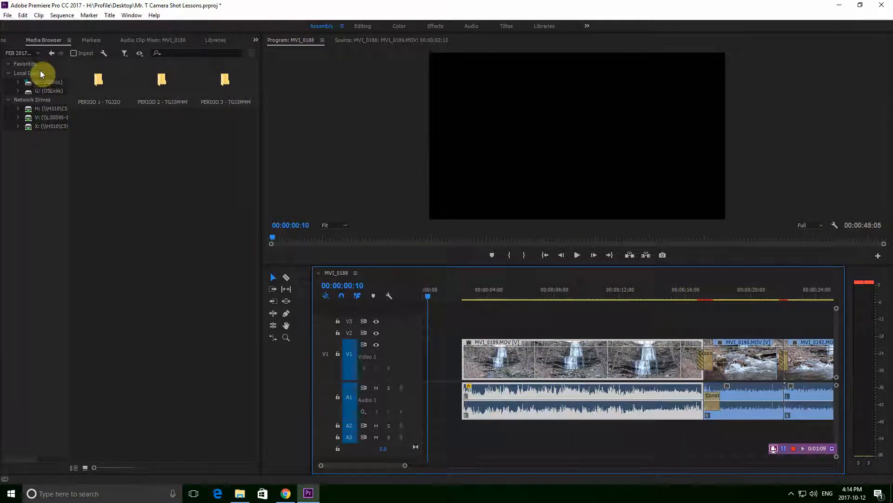
pyautogui.click(18, 40)
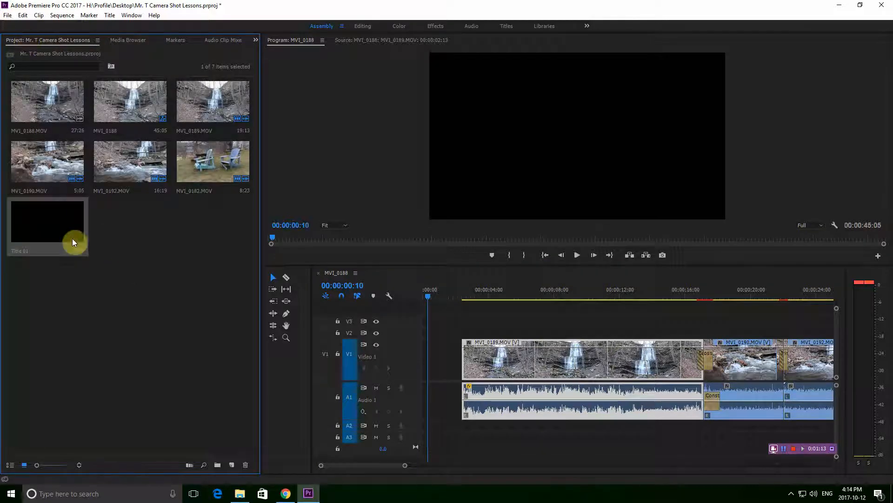
pyautogui.moveTo(44, 225); pyautogui.dragTo(425, 333)
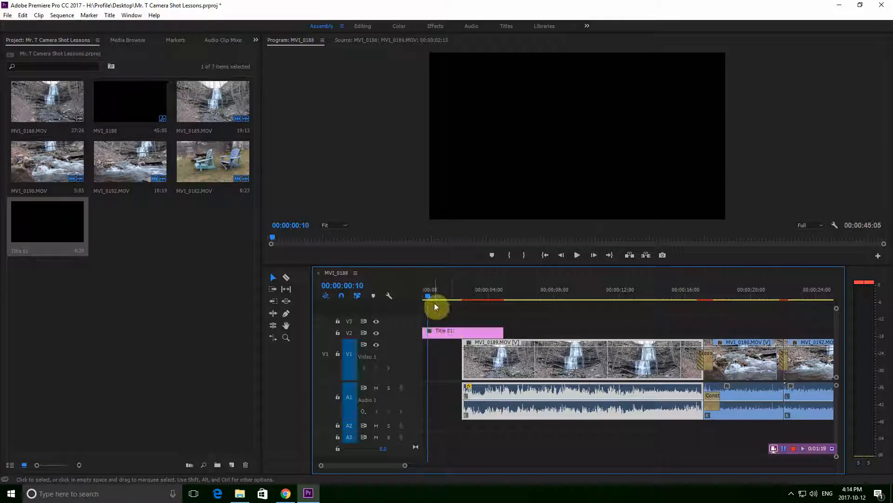
# Step: Open the title clip on track V2 for editing and reposition the title editor window
pyautogui.doubleClick(450, 331)
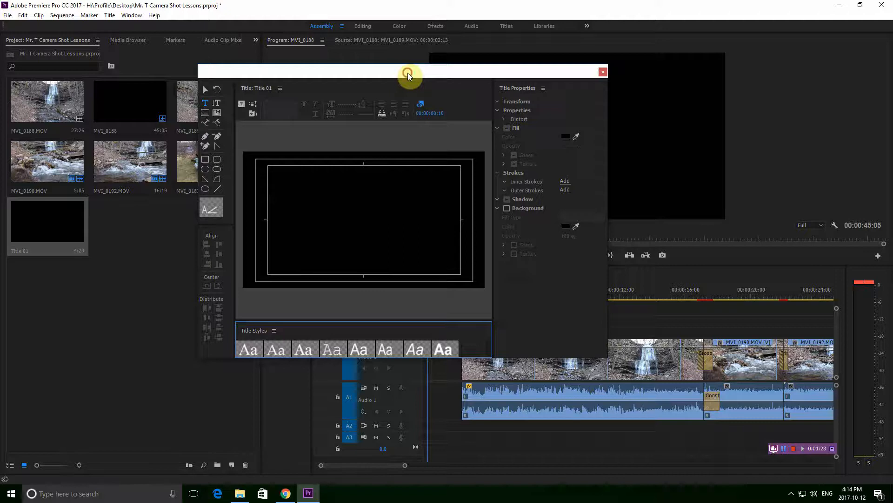
pyautogui.moveTo(408, 73); pyautogui.dragTo(222, 152)
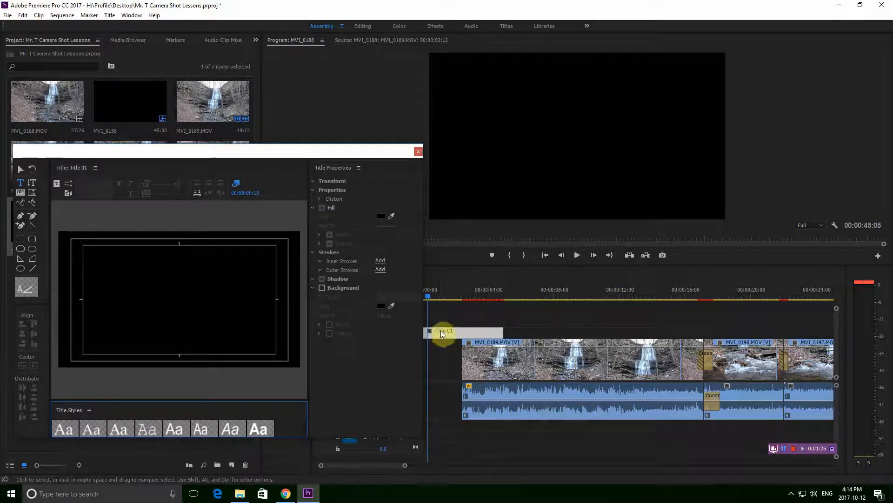
pyautogui.moveTo(329, 150); pyautogui.dragTo(322, 128)
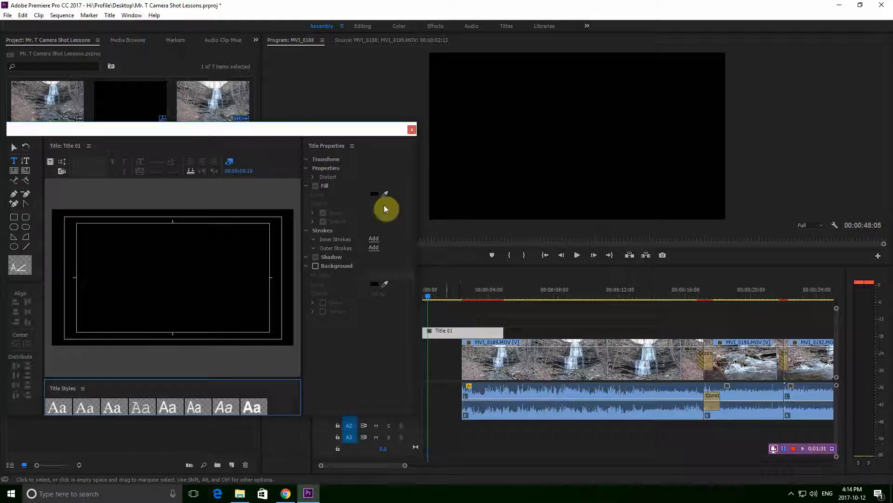
pyautogui.click(504, 359)
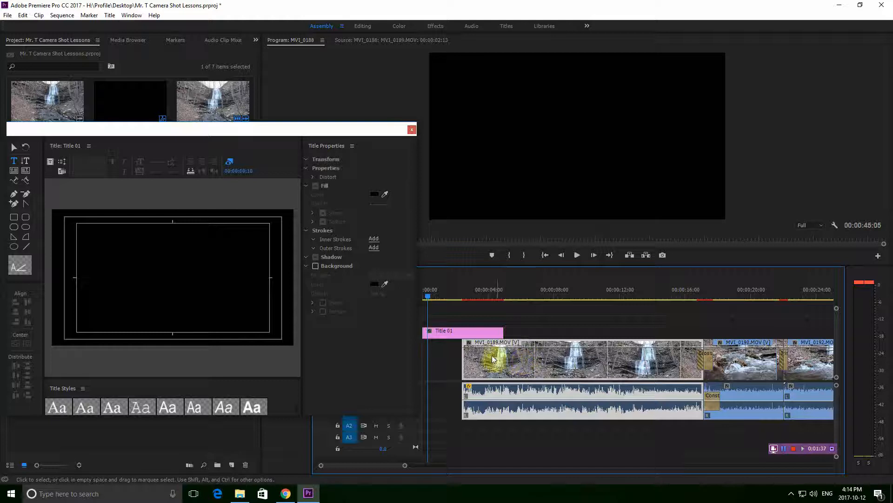
pyautogui.click(476, 332)
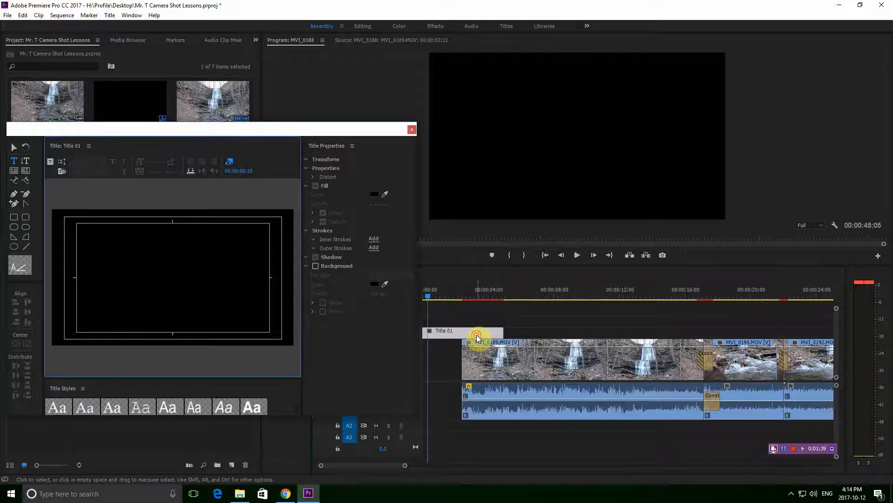
pyautogui.moveTo(329, 130); pyautogui.dragTo(499, 105)
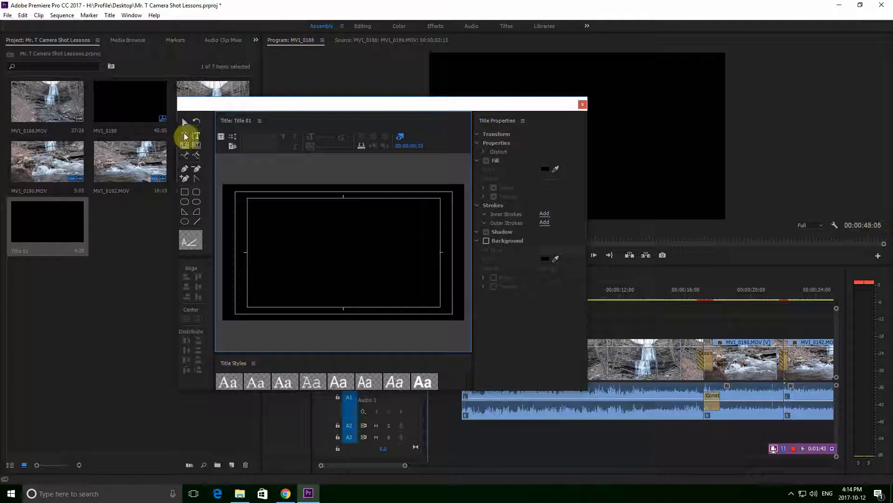
# Step: Start a text object in the upper-left area of the title canvas and set its font to Franklin Gothic Heavy
pyautogui.click(277, 237)
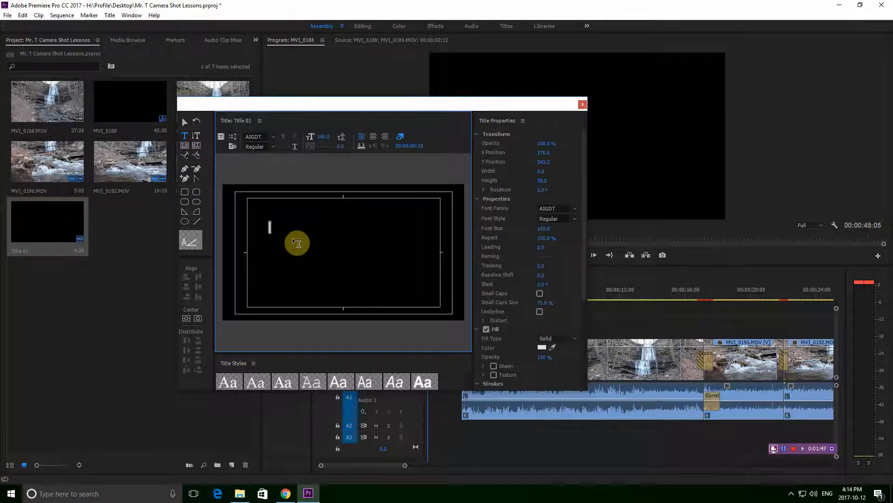
pyautogui.click(272, 139)
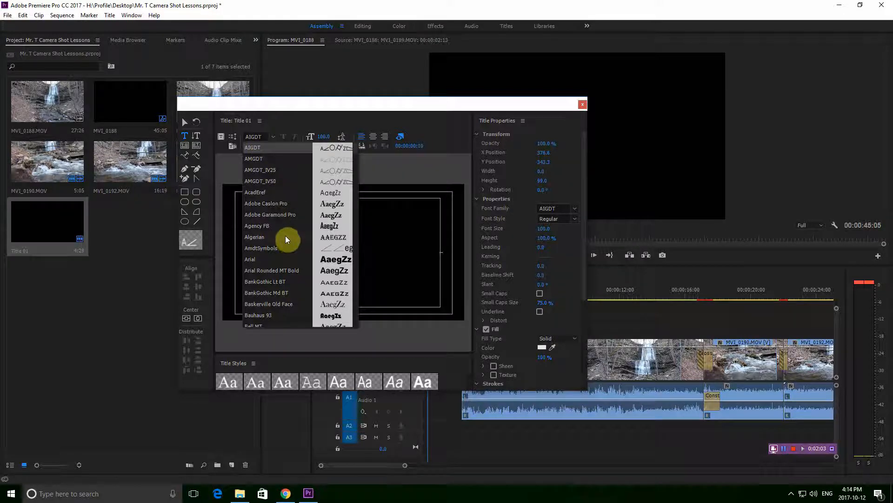
pyautogui.scroll(-7, 294, 277)
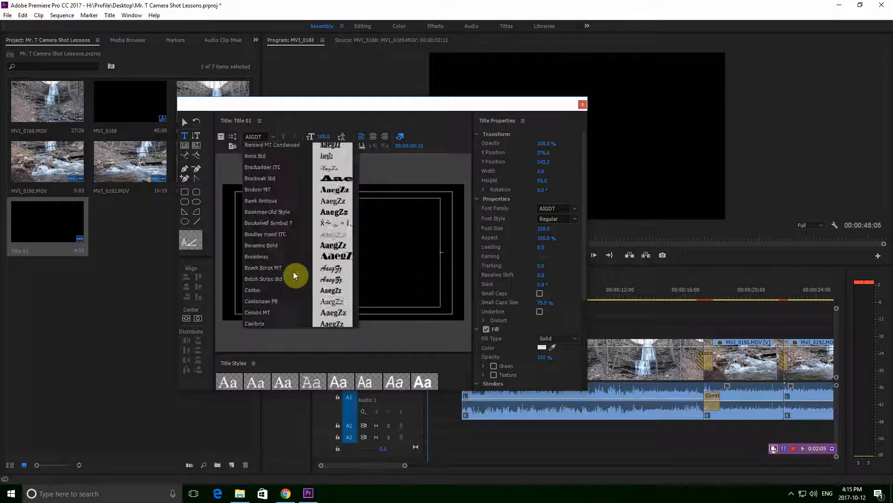
pyautogui.scroll(-12, 293, 275)
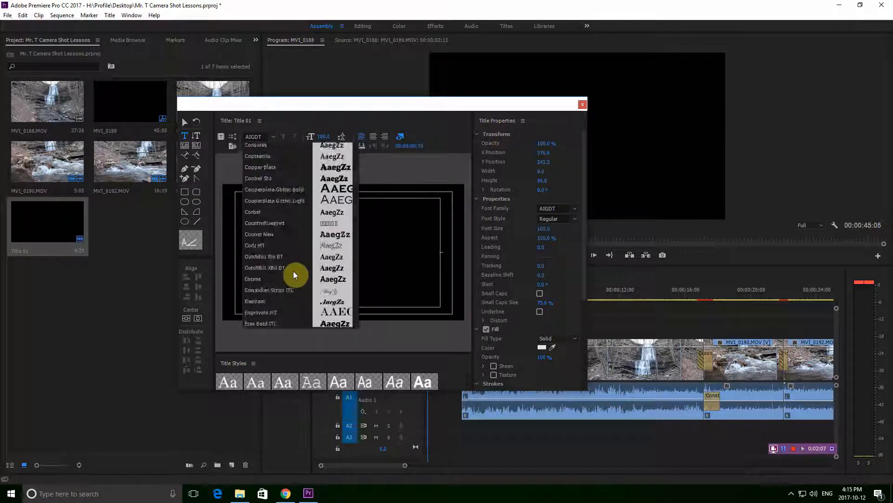
pyautogui.scroll(-15, 294, 275)
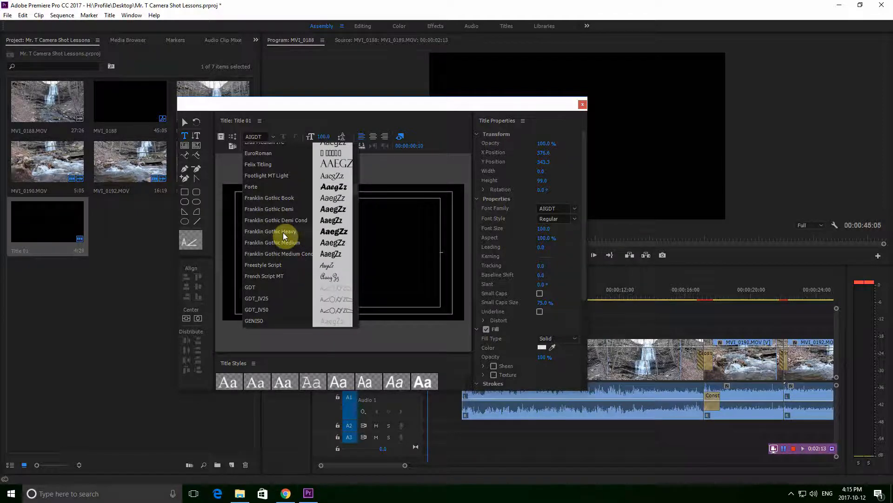
pyautogui.click(283, 233)
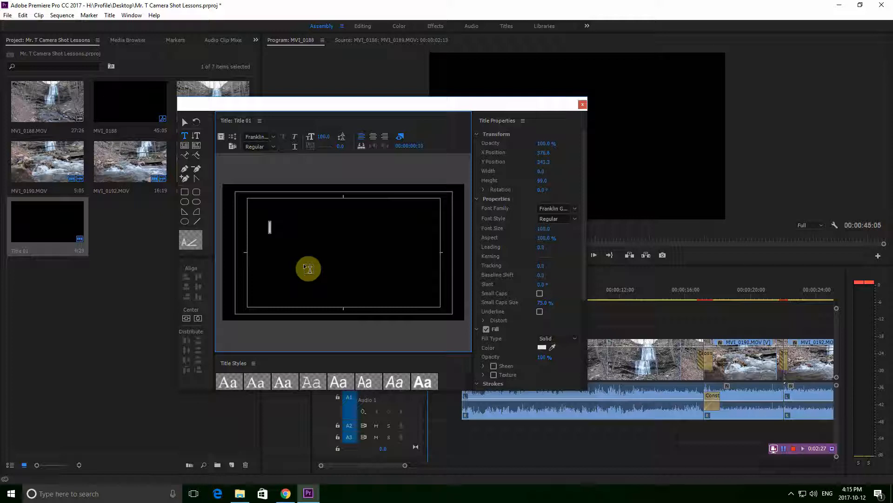
# Step: Enter the title text on two lines: "Mr. T's" and "Camera Shots"
pyautogui.write('Mr. T')
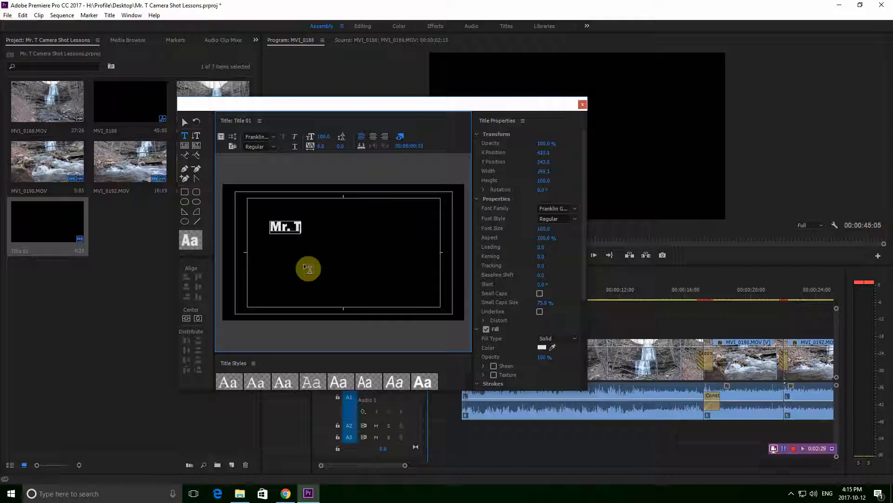
pyautogui.write("'s")
pyautogui.press('Return')
pyautogui.write('Ca,')
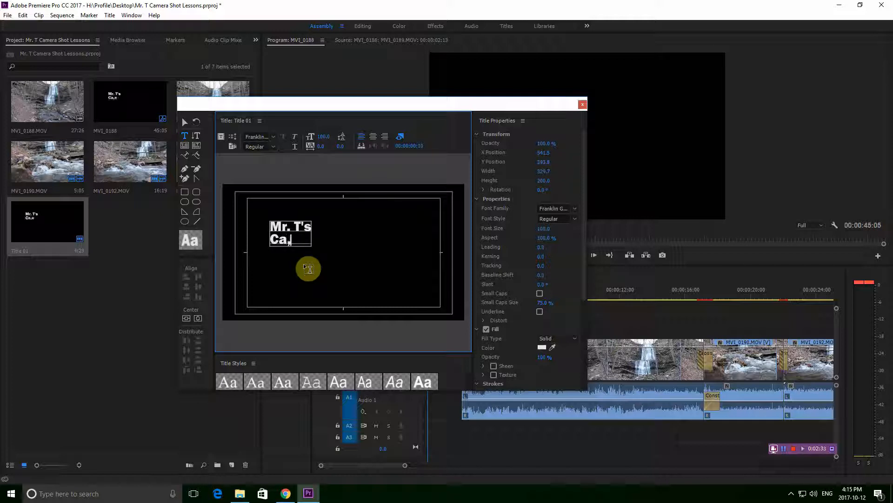
pyautogui.press('BackSpace')
pyautogui.write('mera')
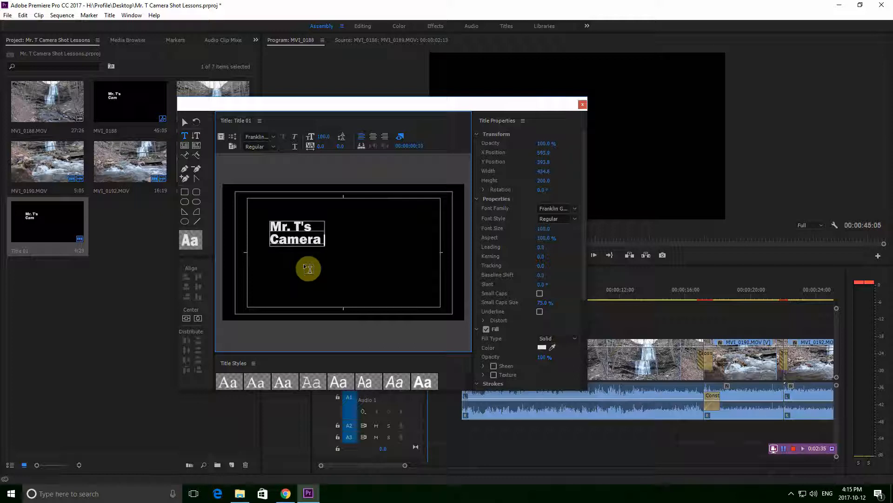
pyautogui.write(' Shots')
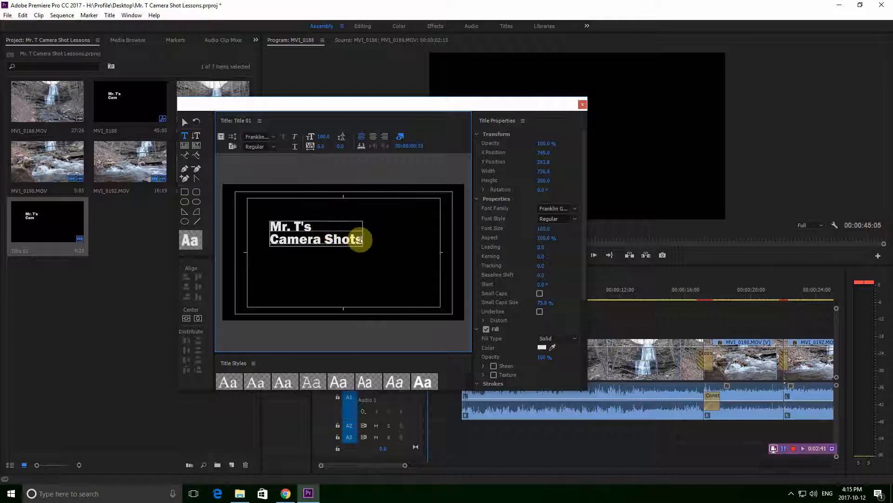
# Step: Change the font of the whole title text to Hobo Std
pyautogui.moveTo(310, 234); pyautogui.dragTo(272, 225)
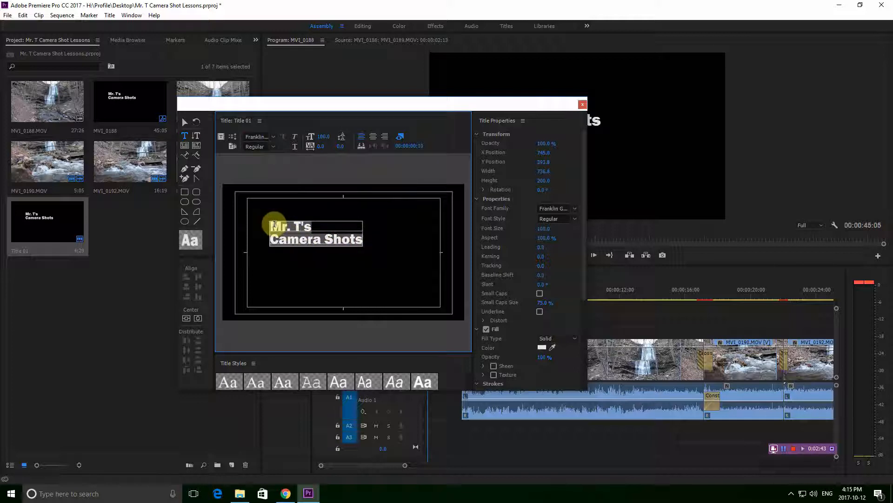
pyautogui.click(269, 136)
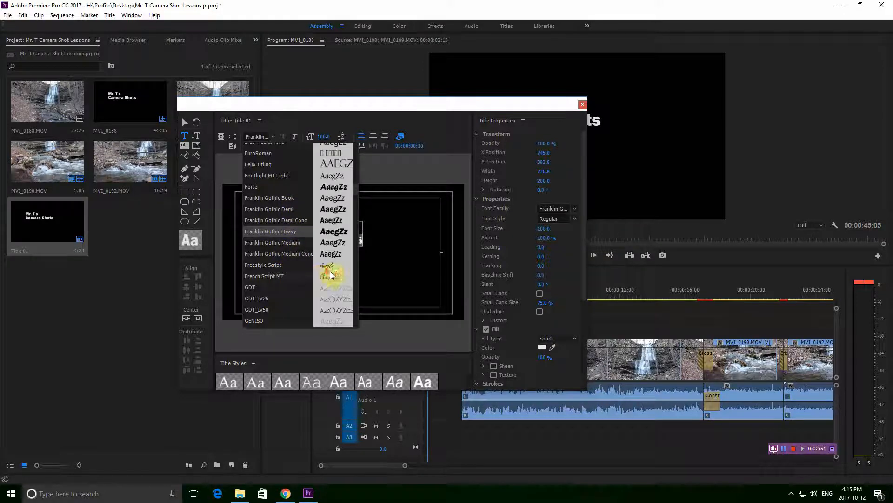
pyautogui.scroll(-3, 336, 273)
pyautogui.scroll(-7, 336, 273)
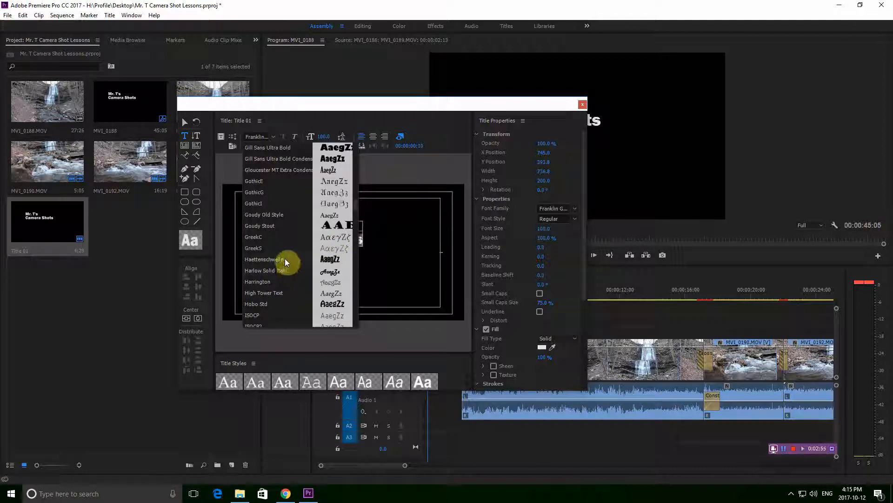
pyautogui.scroll(-2, 285, 260)
pyautogui.click(283, 242)
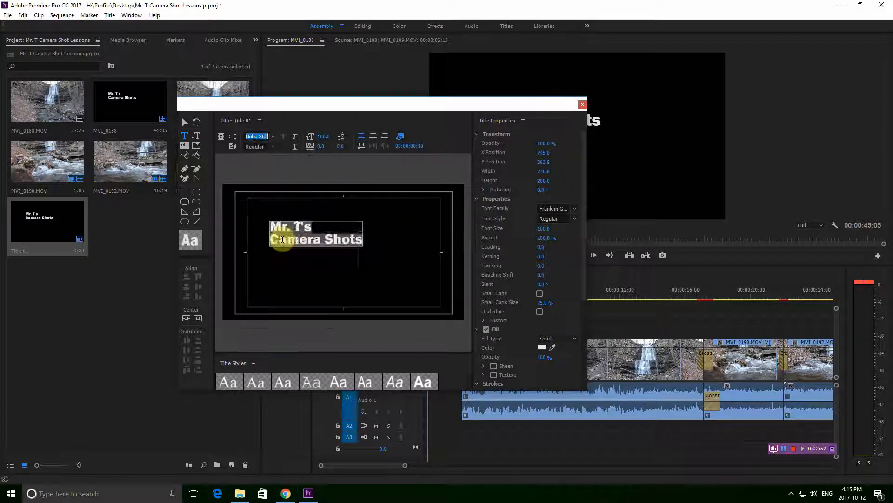
# Step: Check the font style choices for the title text and underline both of its lines
pyautogui.click(264, 137)
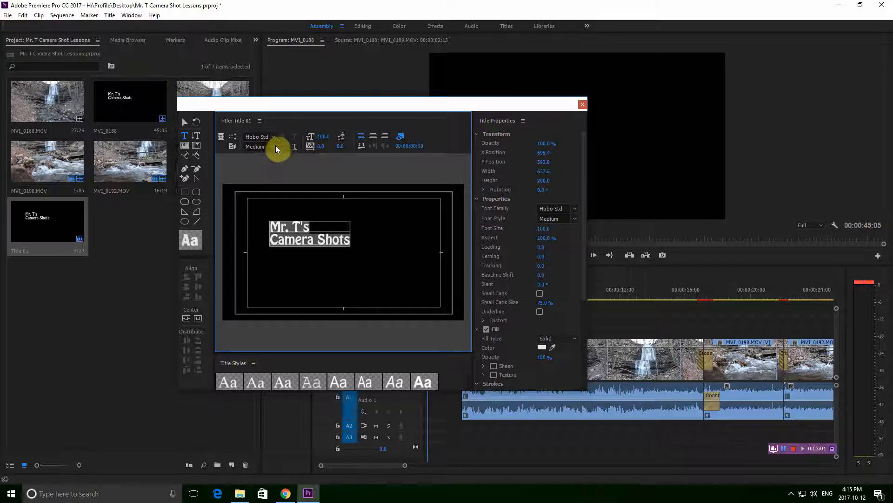
pyautogui.click(274, 147)
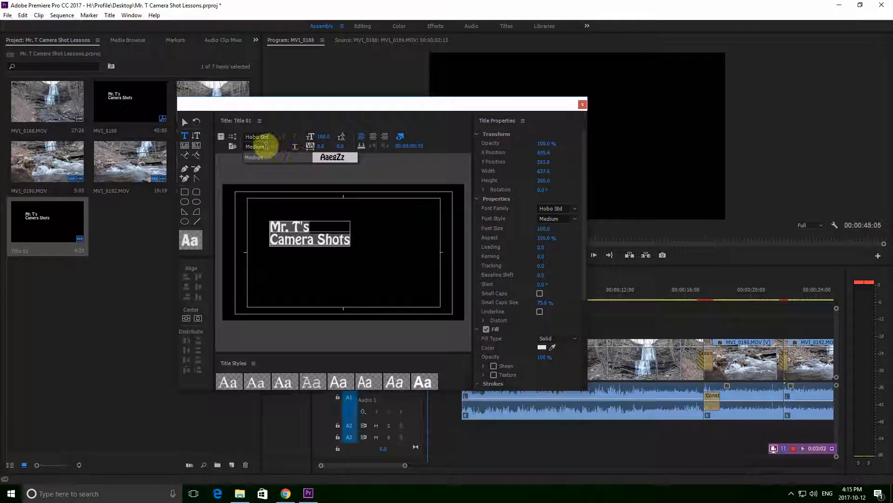
pyautogui.click(294, 149)
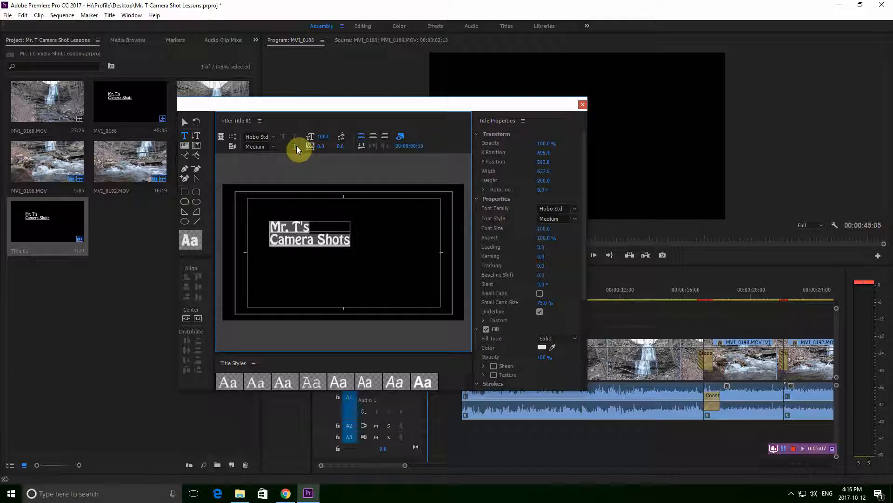
# Step: Remove the underline from the title text and set its font size to 127
pyautogui.click(296, 148)
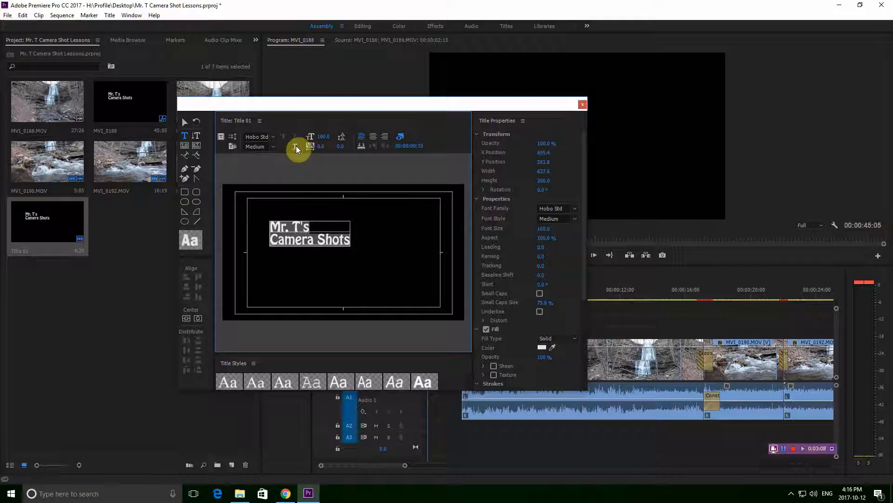
pyautogui.click(326, 135)
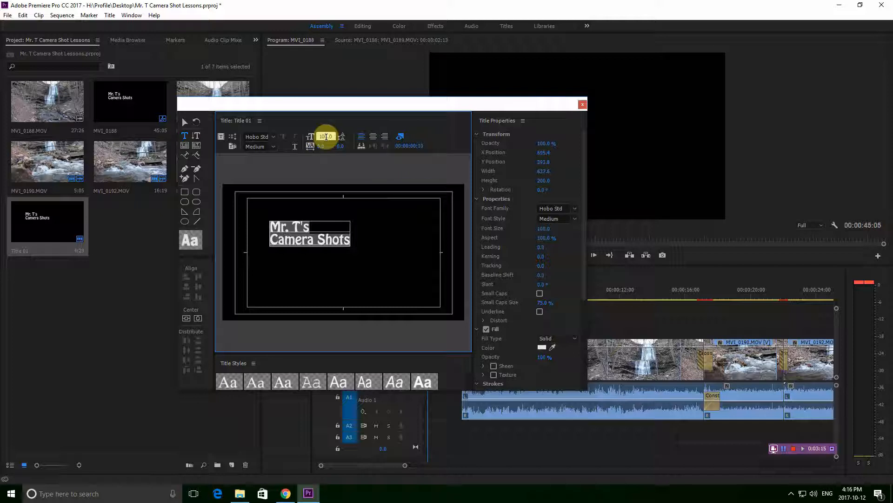
pyautogui.click(328, 124)
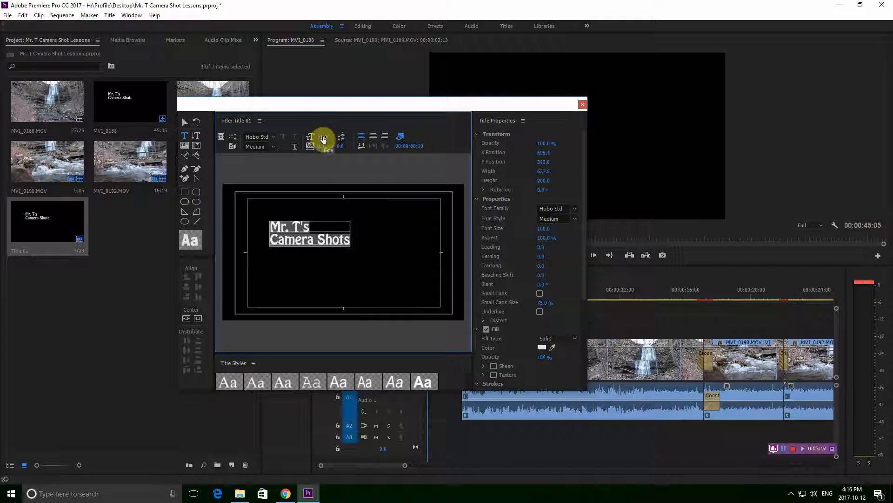
pyautogui.moveTo(321, 137)
pyautogui.mouseDown()
pyautogui.moveTo(307, 136)
pyautogui.moveTo(334, 137)
pyautogui.mouseUp()
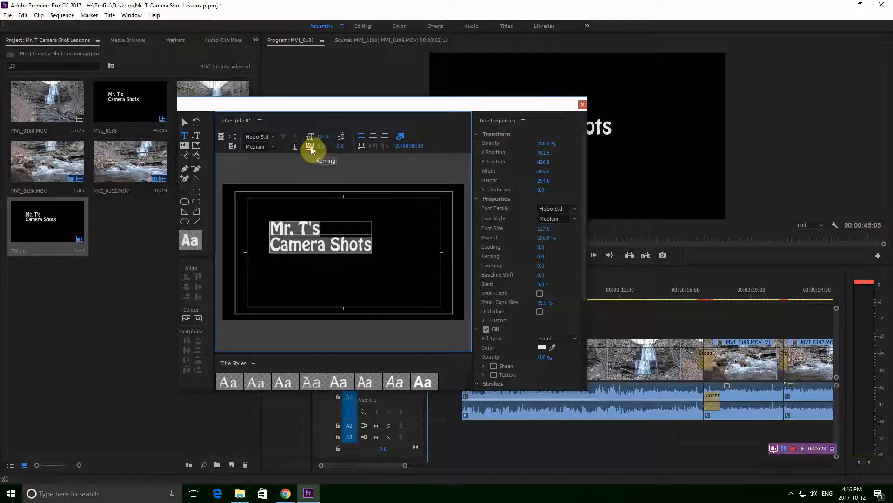
# Step: Try to adjust the kerning and leading of the title text
pyautogui.moveTo(314, 147)
pyautogui.mouseDown()
pyautogui.moveTo(338, 146)
pyautogui.moveTo(310, 146)
pyautogui.moveTo(326, 146)
pyautogui.mouseUp()
pyautogui.click(324, 145)
pyautogui.click(326, 144)
pyautogui.click(319, 154)
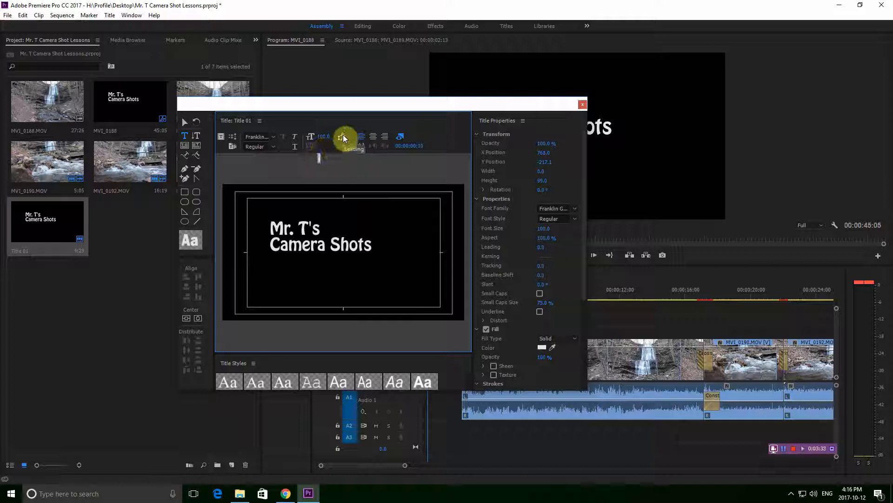
pyautogui.click(320, 228)
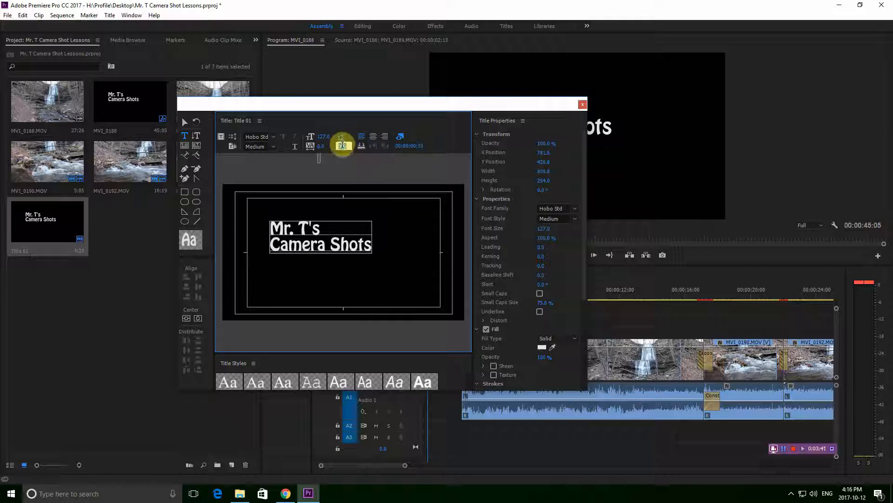
pyautogui.click(349, 159)
pyautogui.moveTo(343, 147); pyautogui.dragTo(337, 147)
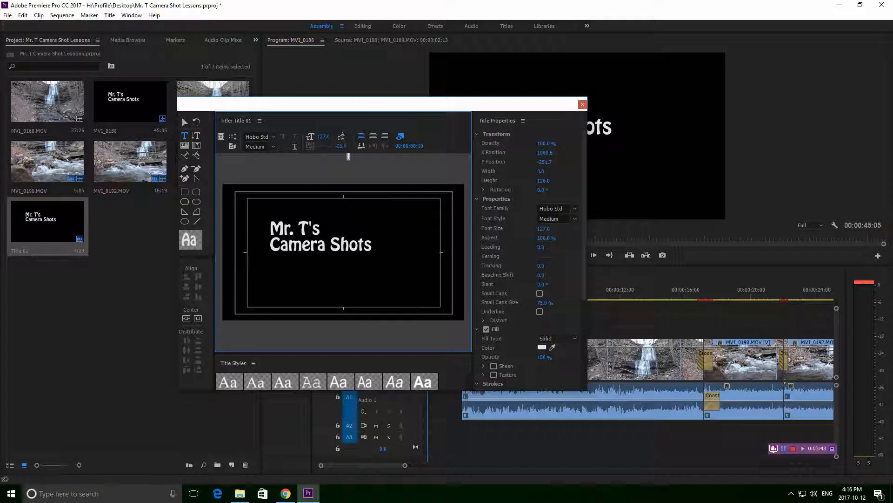
pyautogui.moveTo(326, 147); pyautogui.dragTo(307, 147)
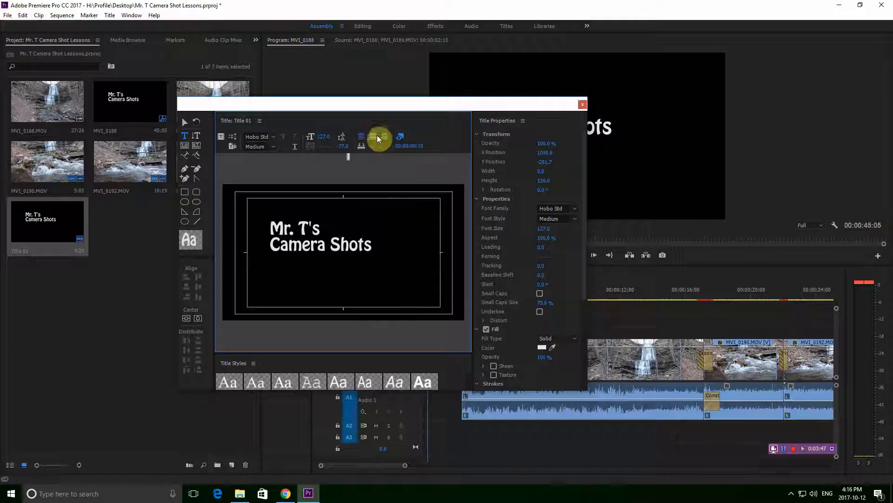
# Step: Center-align the two title lines, then move the text to the middle of the frame and close the title editor
pyautogui.click(307, 227)
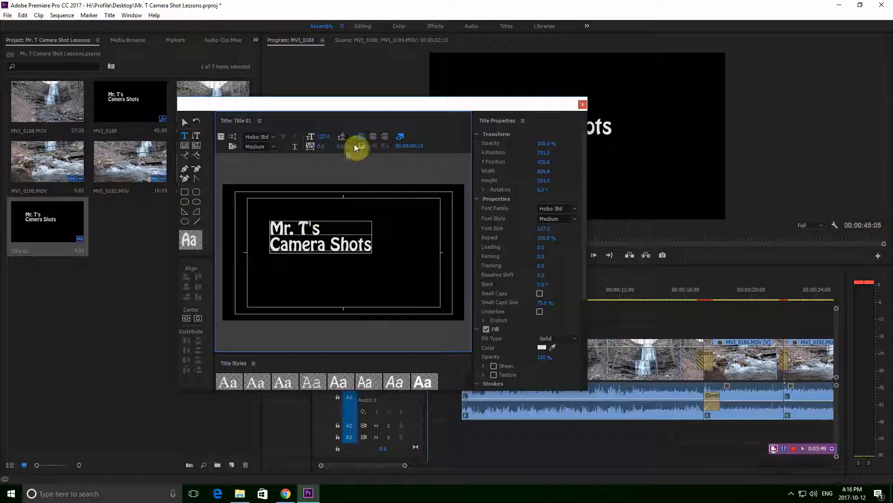
pyautogui.click(371, 140)
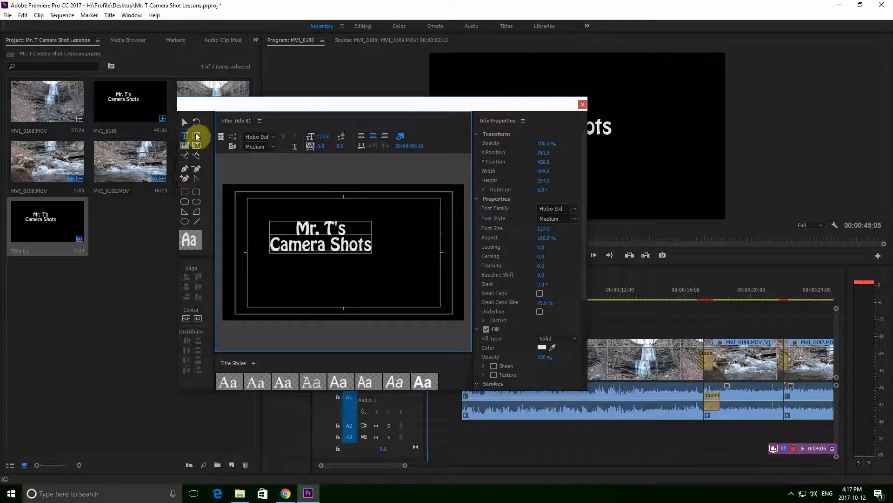
pyautogui.click(187, 123)
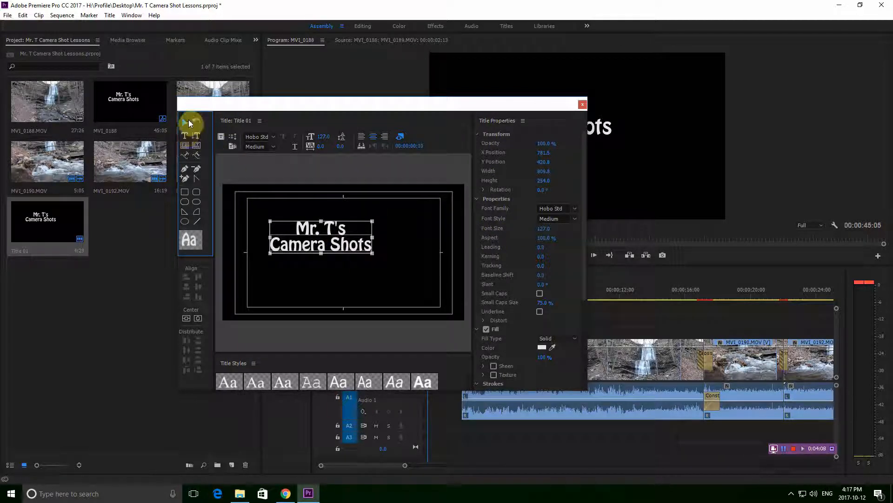
pyautogui.moveTo(324, 239); pyautogui.dragTo(344, 276)
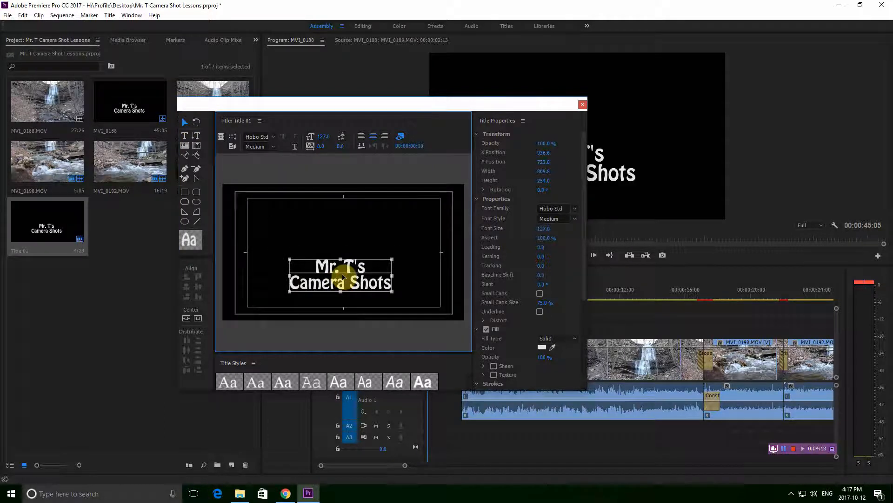
pyautogui.moveTo(430, 107); pyautogui.dragTo(282, 163)
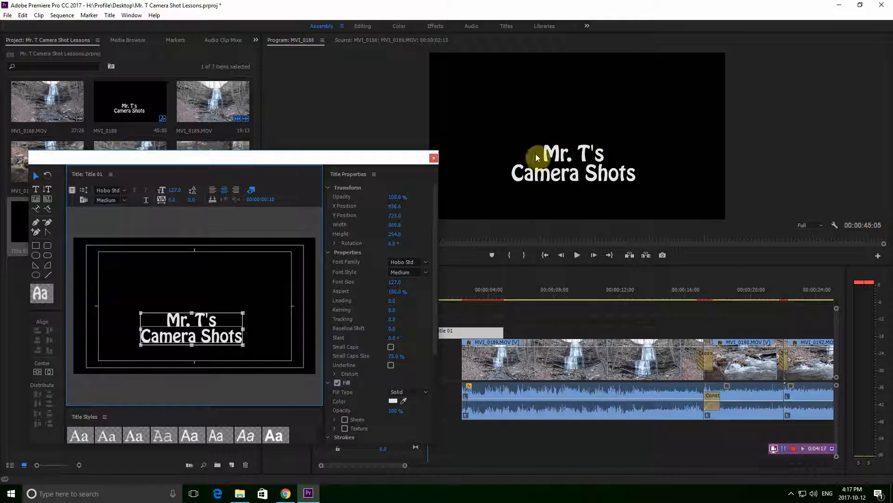
pyautogui.moveTo(207, 326); pyautogui.dragTo(201, 305)
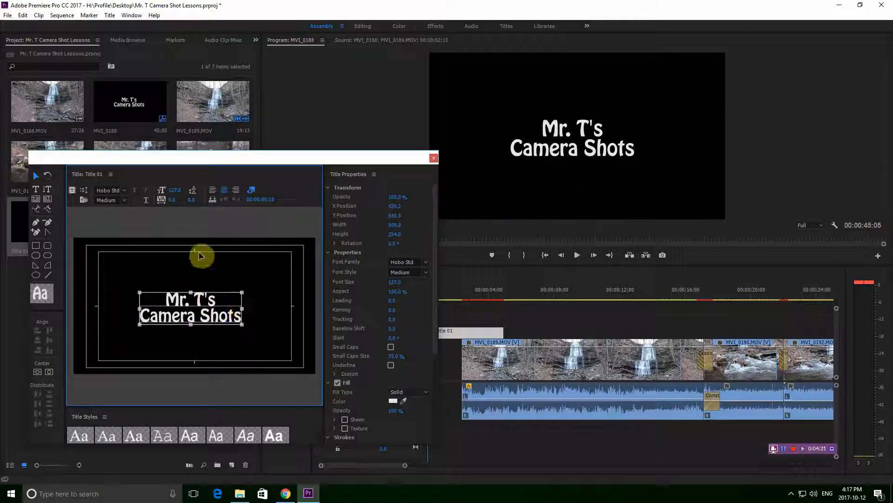
pyautogui.click(432, 160)
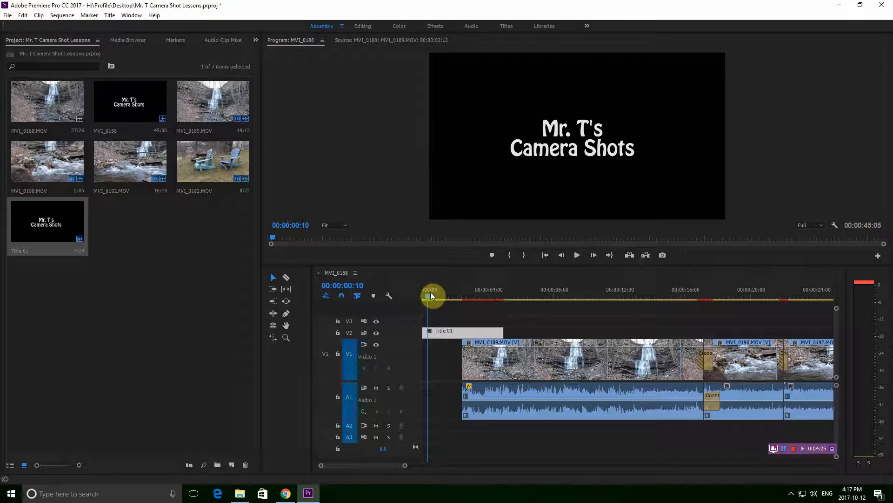
# Step: Move the title clip over the waterfall clip at 00:00:07:09 and reposition its text in the lower-right corner of the video frame
pyautogui.click(473, 298)
pyautogui.moveTo(482, 301); pyautogui.dragTo(542, 306)
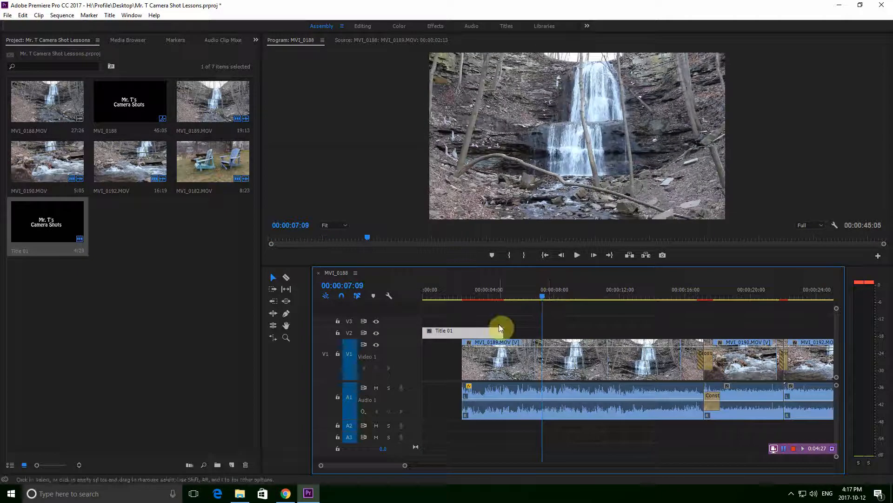
pyautogui.moveTo(484, 334); pyautogui.dragTo(548, 336)
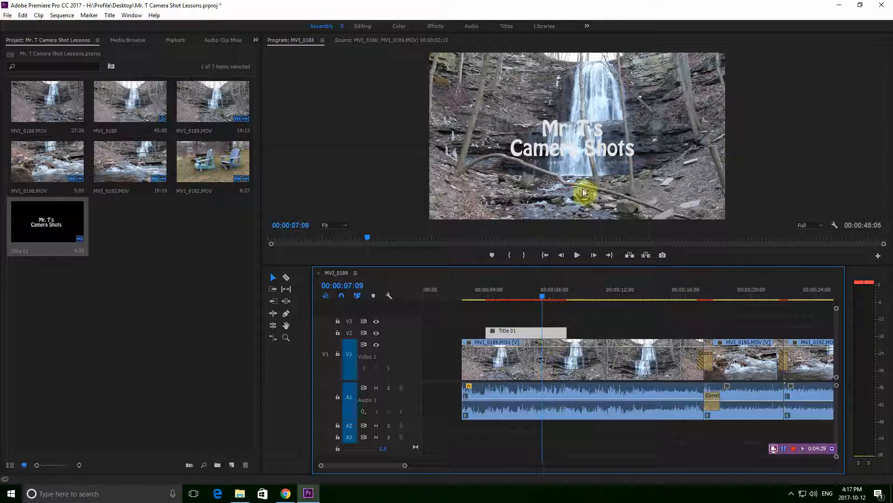
pyautogui.doubleClick(536, 332)
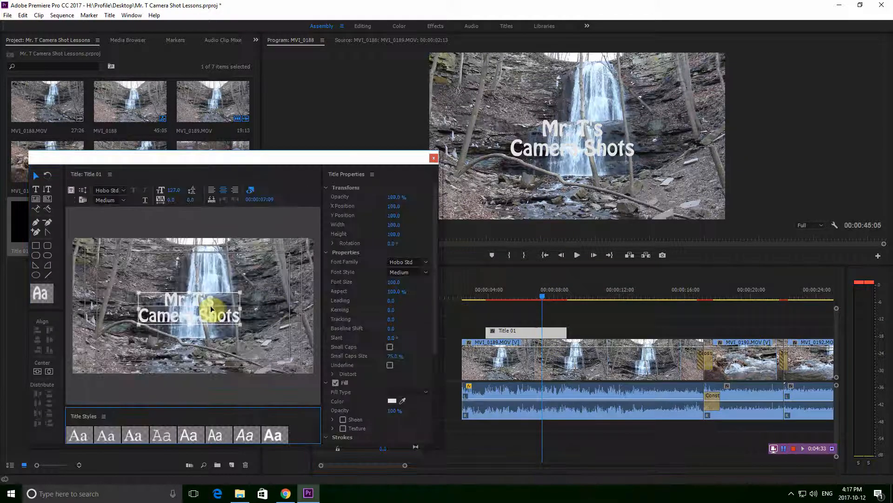
pyautogui.moveTo(211, 308); pyautogui.dragTo(270, 350)
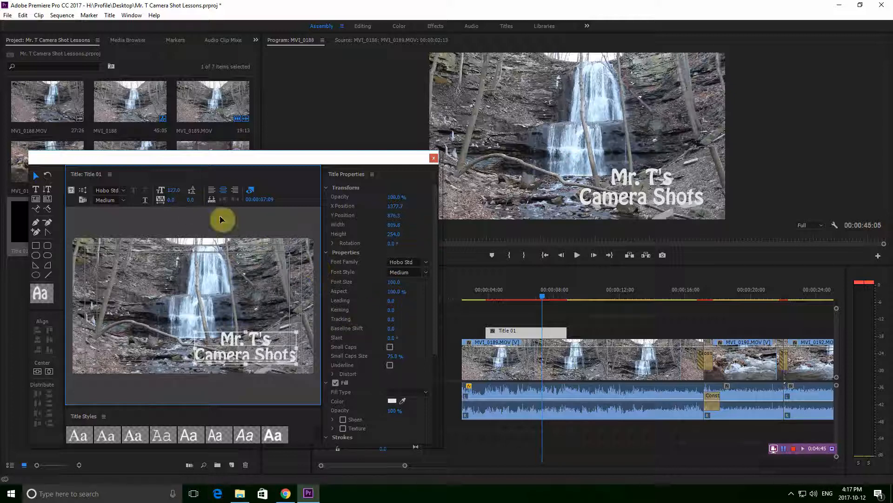
# Step: Change the fill color of the title text to dark red (930404)
pyautogui.moveTo(435, 315); pyautogui.dragTo(433, 372)
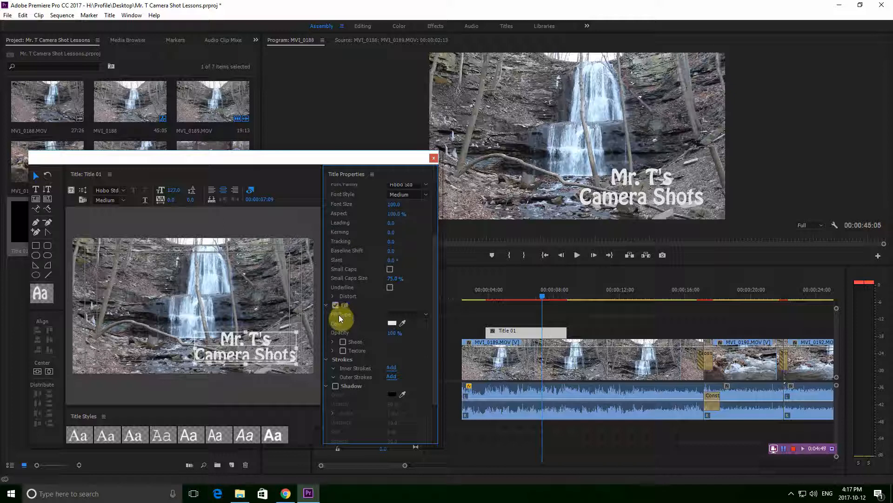
pyautogui.click(392, 323)
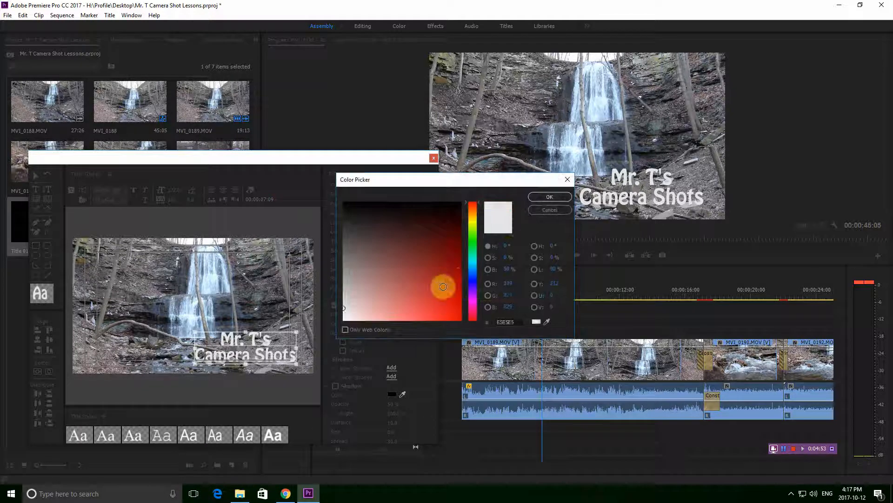
pyautogui.click(459, 269)
pyautogui.click(549, 197)
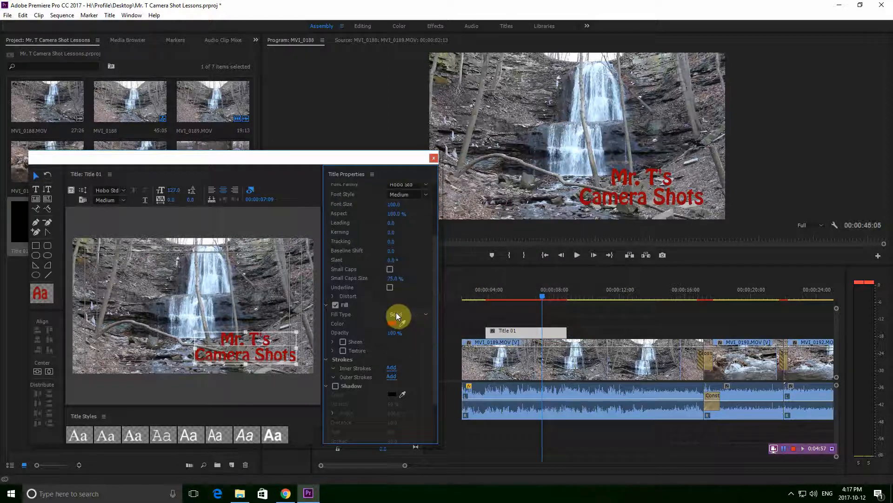
# Step: Set the text's fill type to Linear Gradient and make its second color stop blue (171BAE)
pyautogui.click(421, 314)
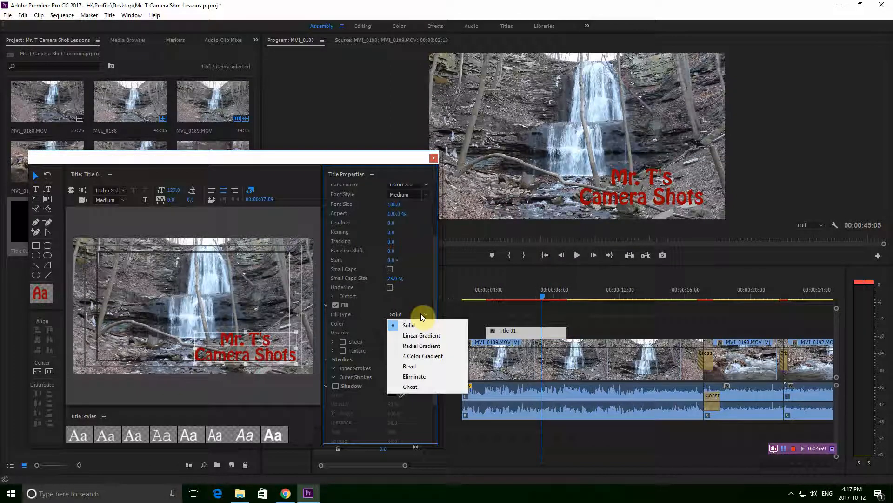
pyautogui.click(422, 336)
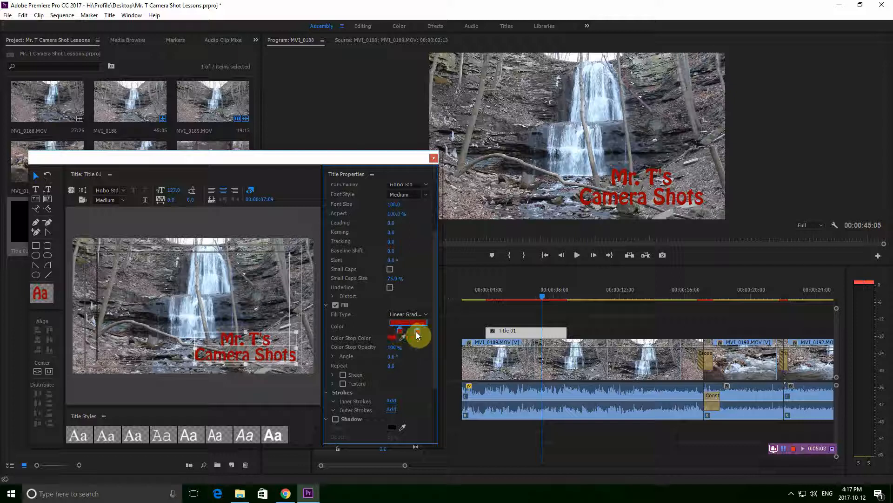
pyautogui.doubleClick(417, 331)
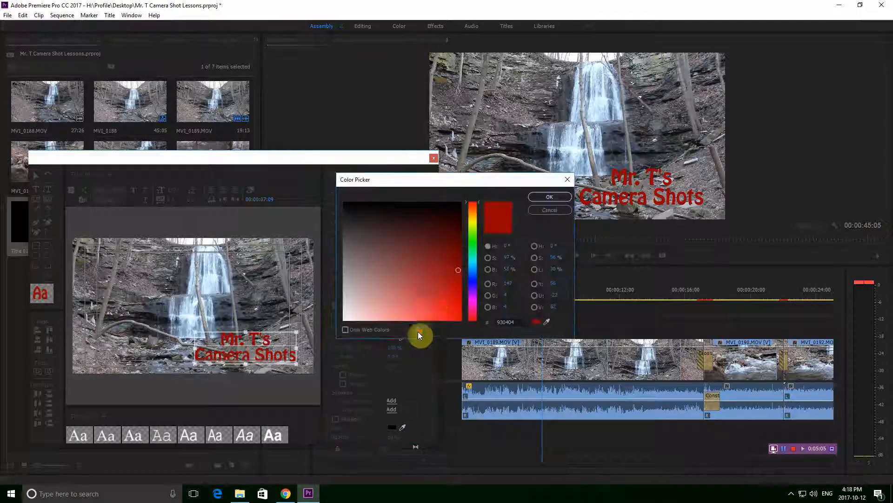
pyautogui.click(471, 279)
pyautogui.moveTo(457, 230)
pyautogui.mouseDown()
pyautogui.moveTo(456, 207)
pyautogui.moveTo(446, 283)
pyautogui.mouseUp()
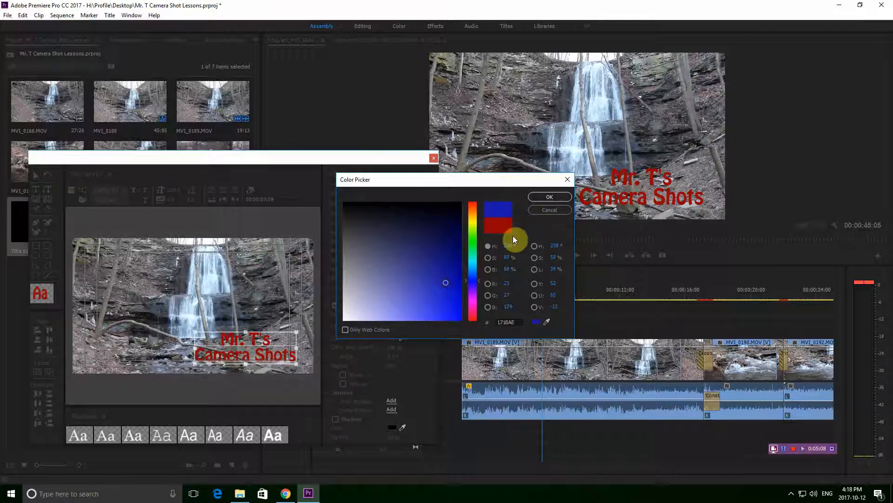
pyautogui.click(550, 197)
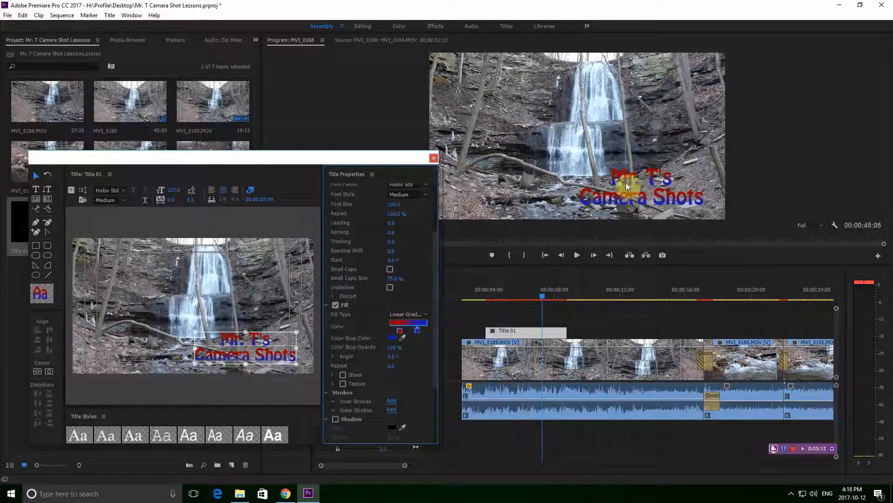
# Step: Recolor the gradient with a near-black first stop (100A0A) and a magenta second stop (EA15E2)
pyautogui.doubleClick(399, 331)
pyautogui.moveTo(450, 276)
pyautogui.mouseDown()
pyautogui.moveTo(458, 266)
pyautogui.moveTo(373, 214)
pyautogui.moveTo(387, 209)
pyautogui.mouseUp()
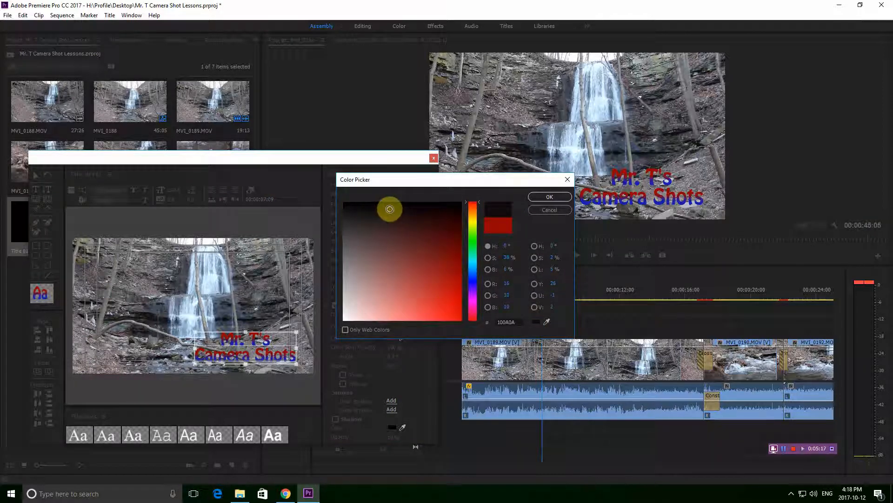
pyautogui.click(562, 197)
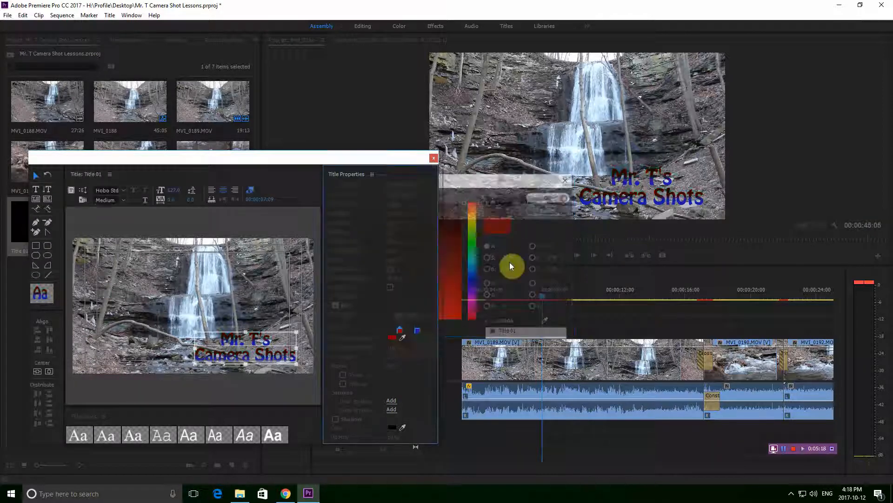
pyautogui.doubleClick(418, 331)
pyautogui.click(473, 302)
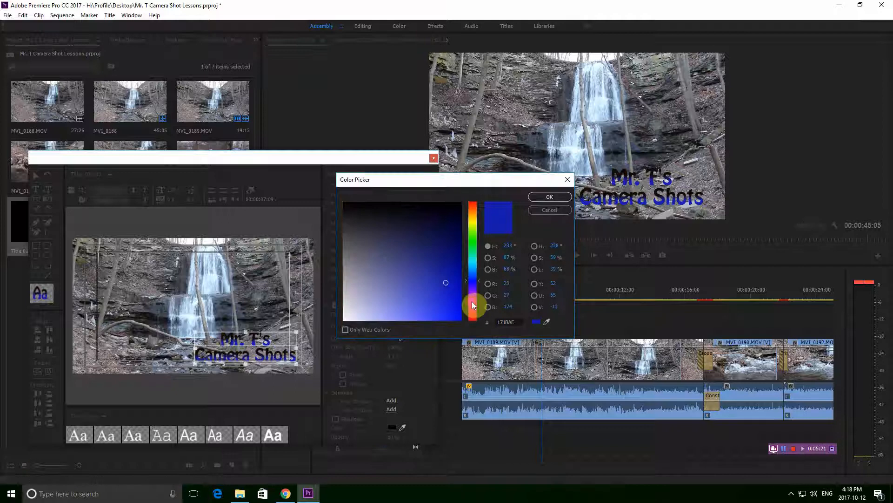
pyautogui.click(447, 307)
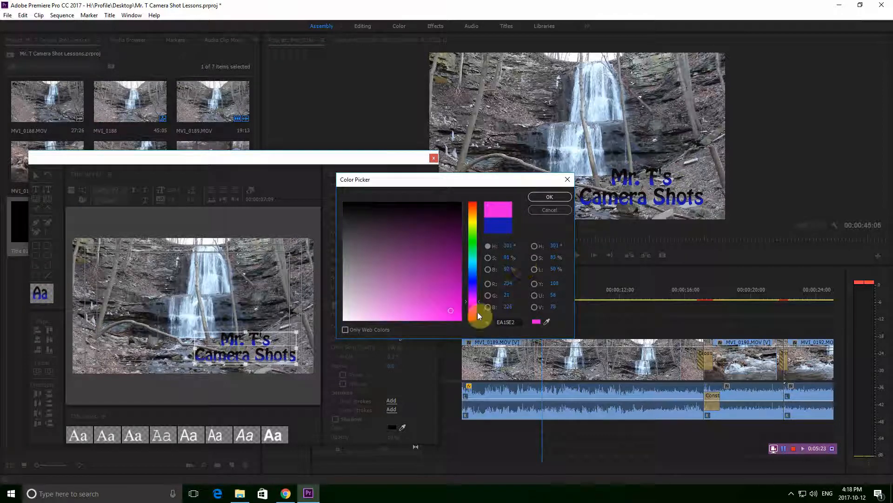
pyautogui.click(540, 200)
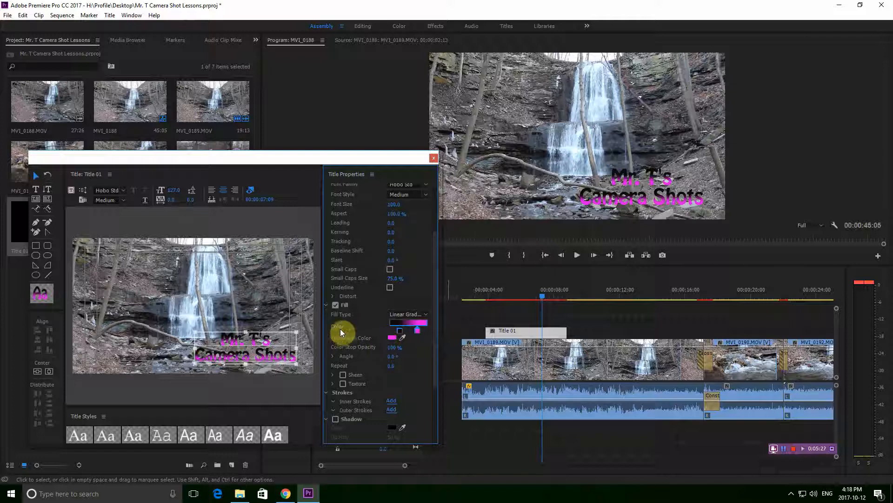
# Step: Add an outer stroke to the title text and bring its settings into view
pyautogui.scroll(-1, 361, 376)
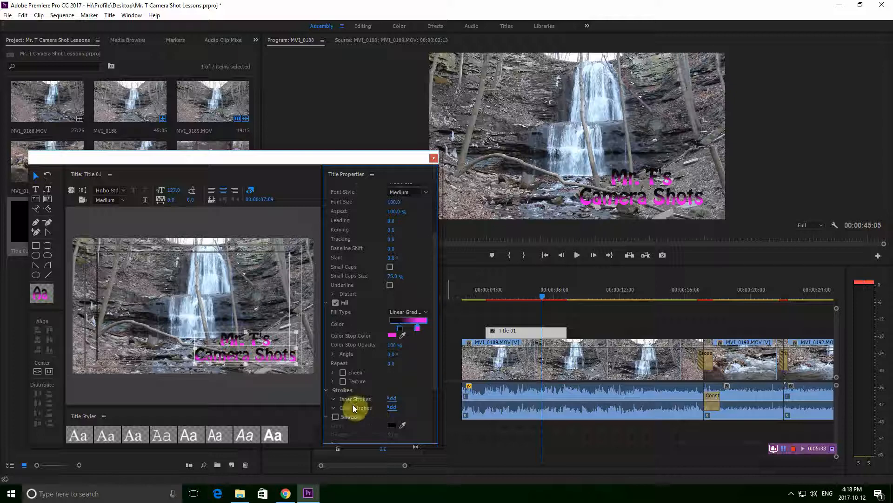
pyautogui.click(391, 408)
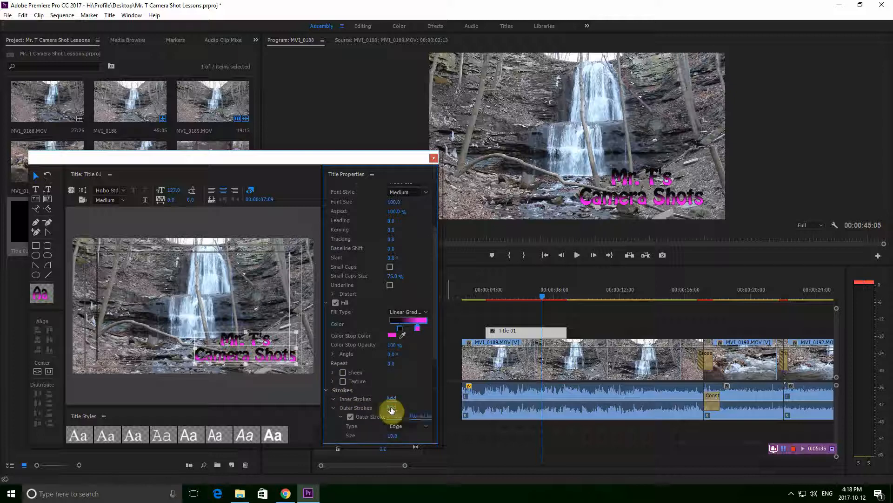
pyautogui.scroll(-2, 435, 357)
pyautogui.scroll(-2, 435, 356)
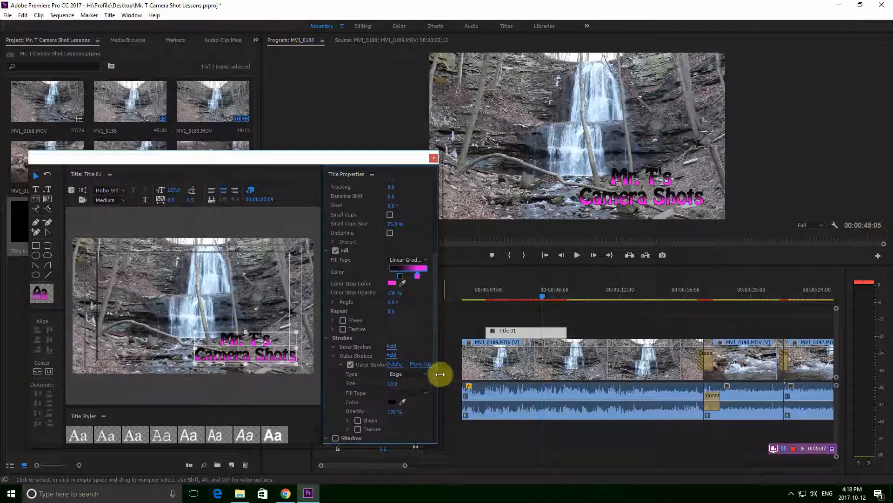
# Step: Change the color of the title's outer stroke to near-white (FCFAFA)
pyautogui.moveTo(439, 369); pyautogui.dragTo(463, 376)
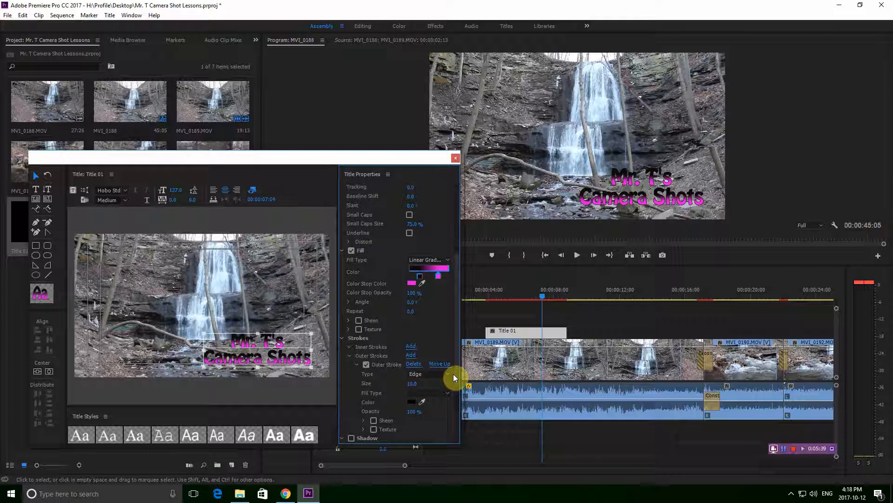
pyautogui.scroll(-1, 455, 377)
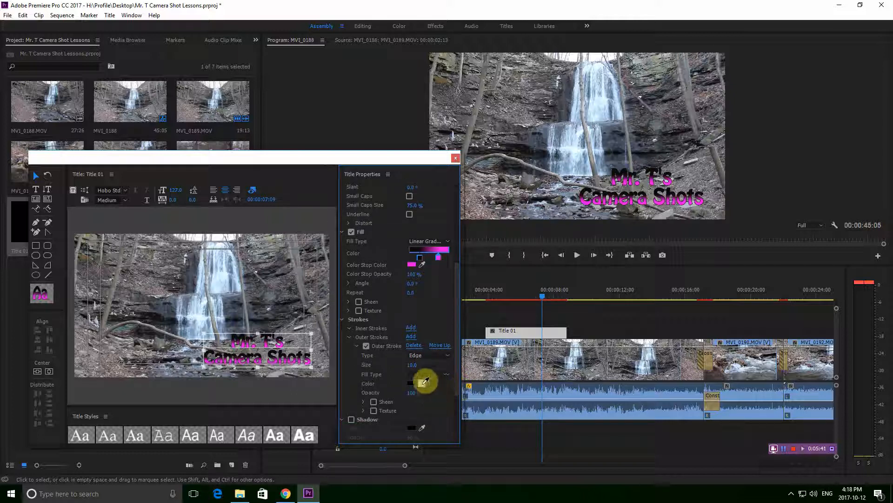
pyautogui.click(410, 386)
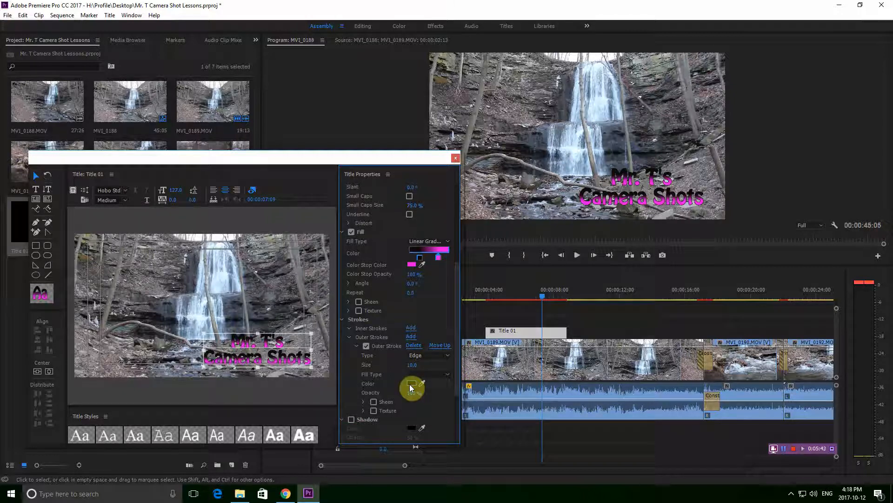
pyautogui.moveTo(380, 267); pyautogui.dragTo(344, 319)
pyautogui.click(553, 197)
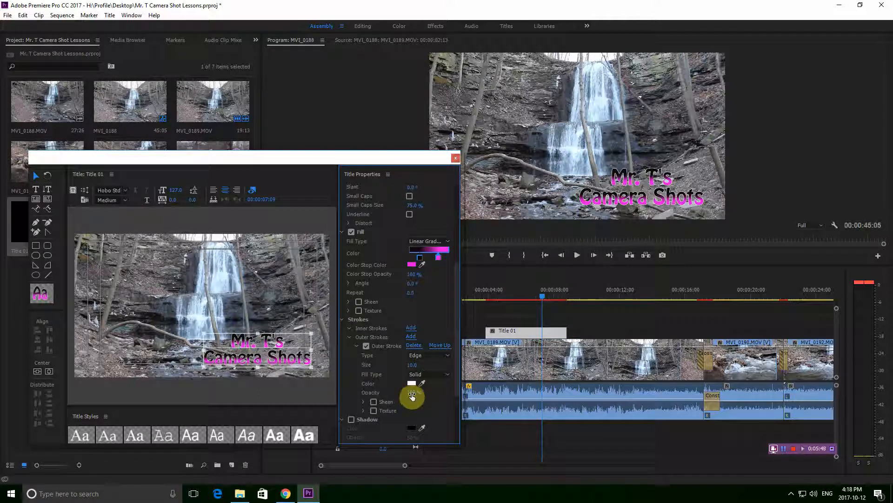
# Step: Set the outer stroke's size to 27, keeping Edge as its type
pyautogui.moveTo(413, 366); pyautogui.dragTo(414, 361)
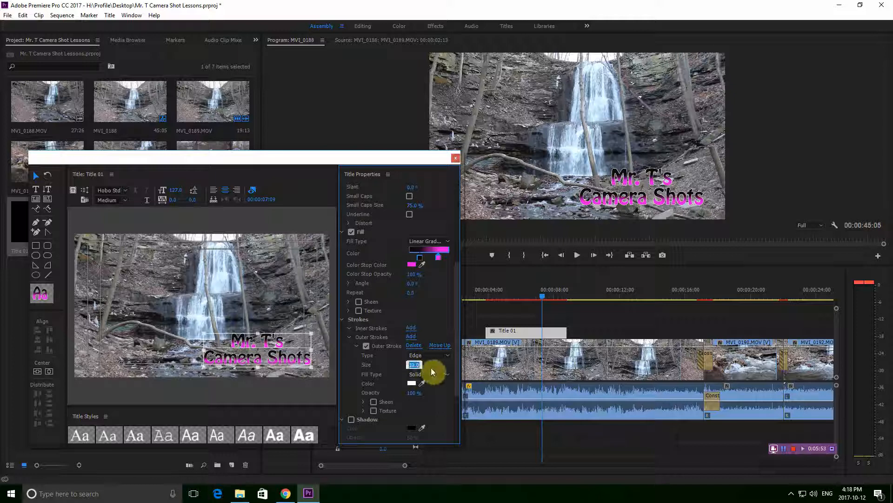
pyautogui.click(397, 364)
pyautogui.moveTo(413, 365); pyautogui.dragTo(419, 365)
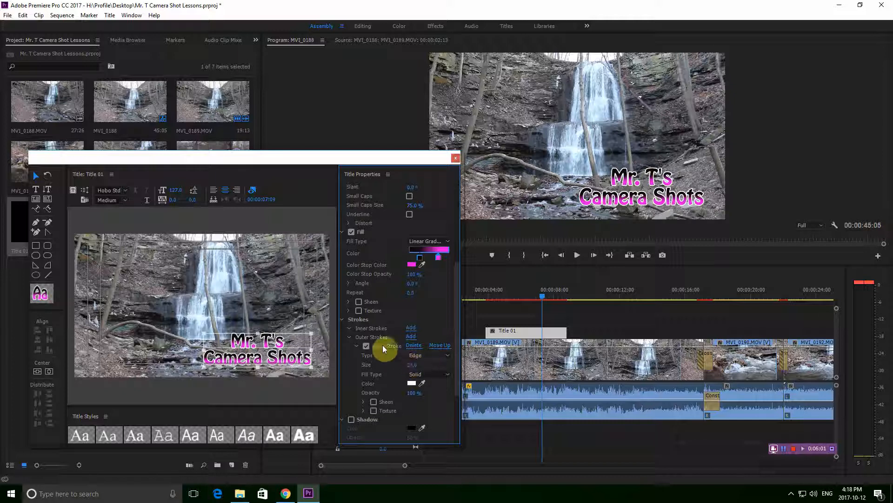
pyautogui.click(428, 355)
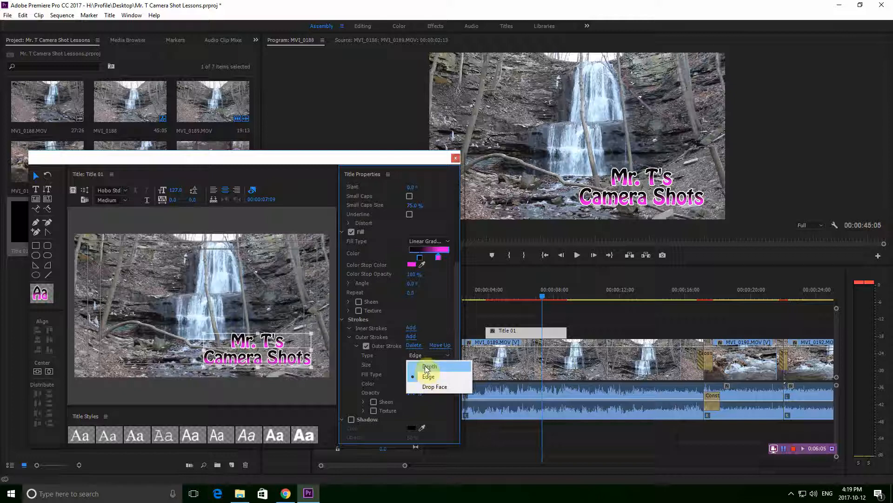
pyautogui.click(412, 375)
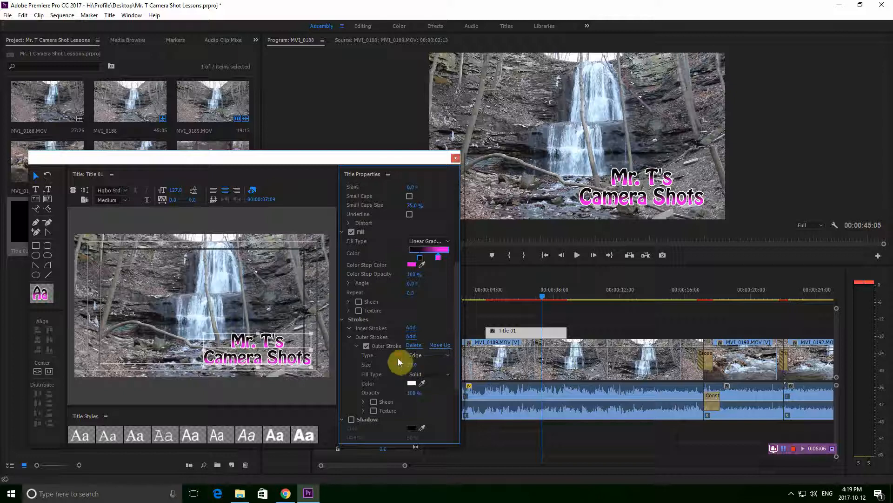
# Step: Try a 4 Color Gradient fill on the outer stroke with a dark red upper-right color stop
pyautogui.click(427, 377)
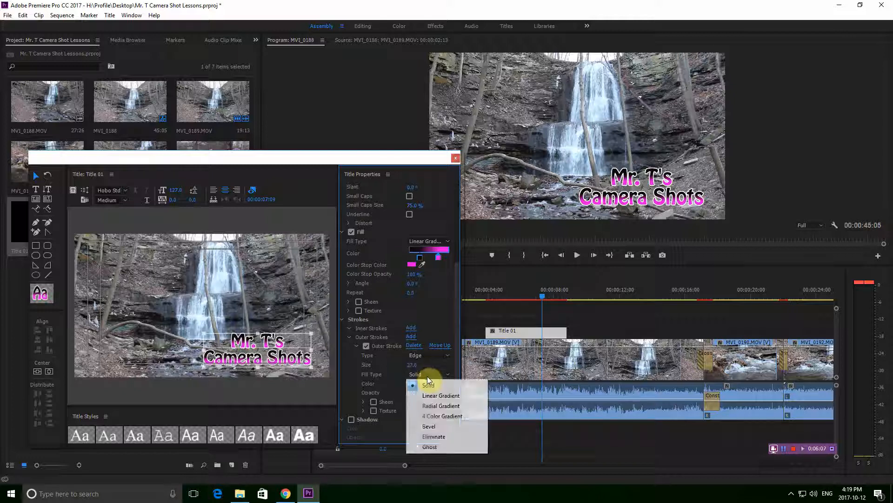
pyautogui.click(433, 417)
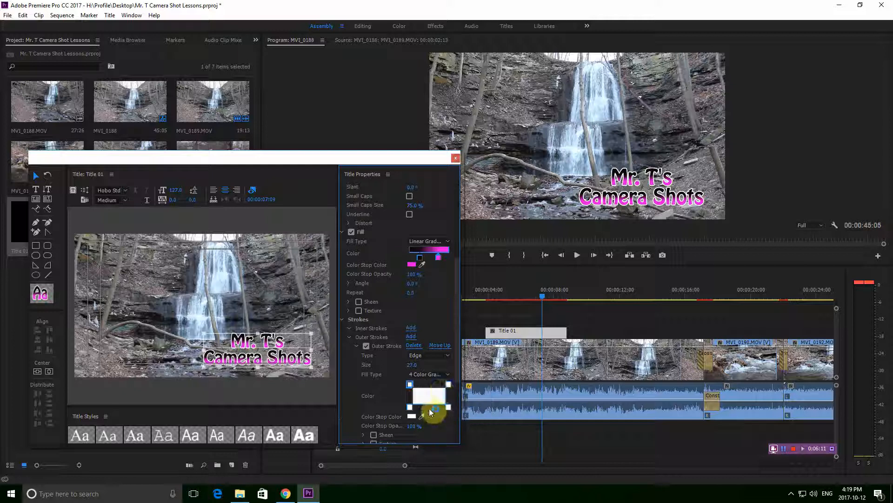
pyautogui.doubleClick(448, 385)
pyautogui.moveTo(459, 274); pyautogui.dragTo(445, 261)
pyautogui.click(531, 196)
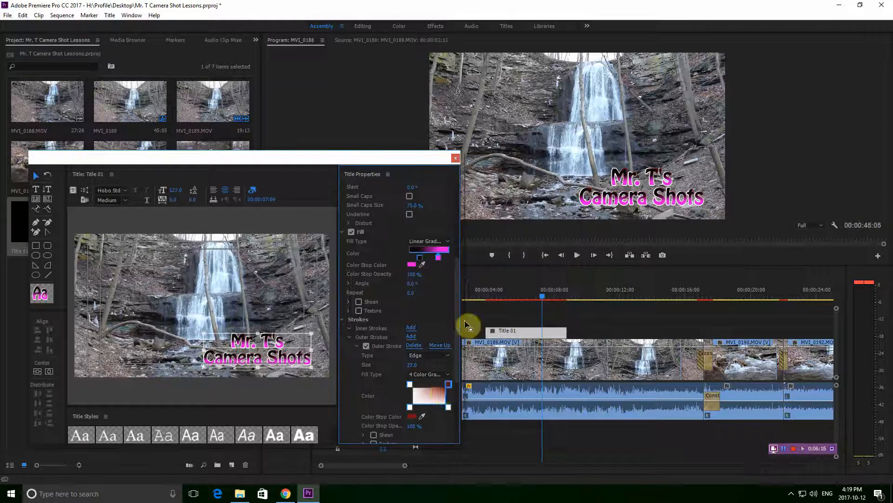
# Step: Recolor the stroke gradient's lower-right stop bright red and its lower-left stop near-black
pyautogui.doubleClick(449, 407)
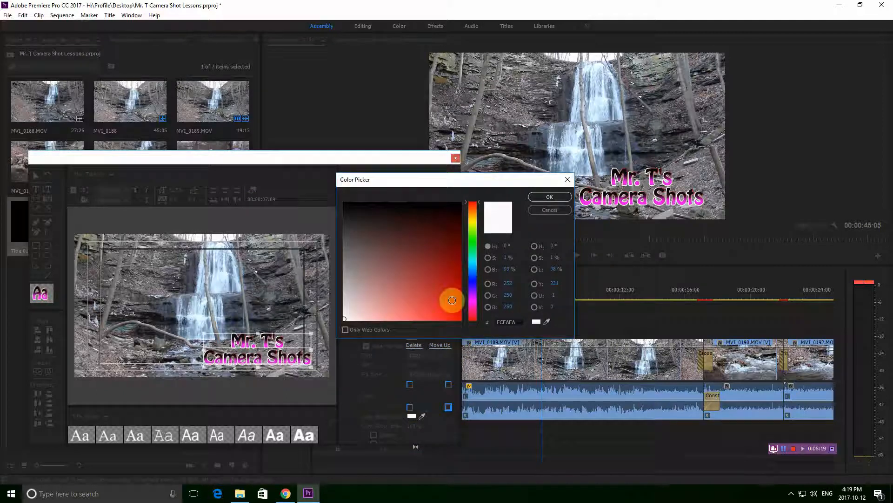
pyautogui.click(452, 309)
pyautogui.click(530, 197)
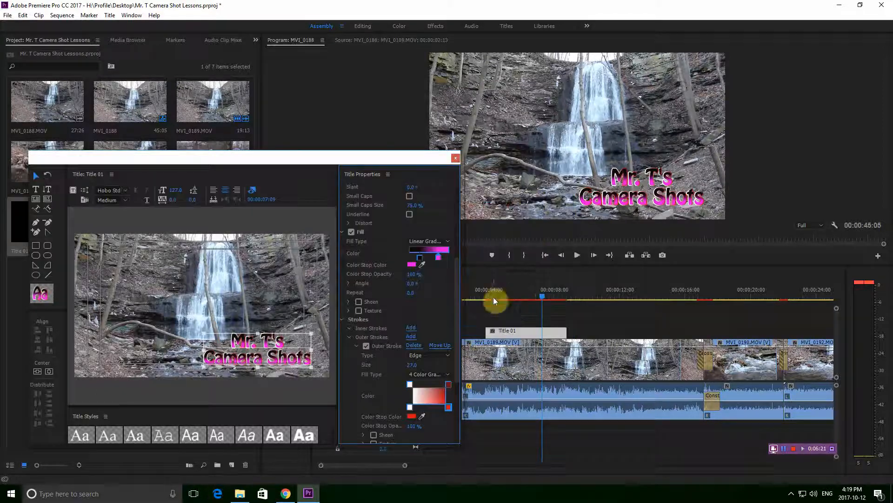
pyautogui.doubleClick(410, 407)
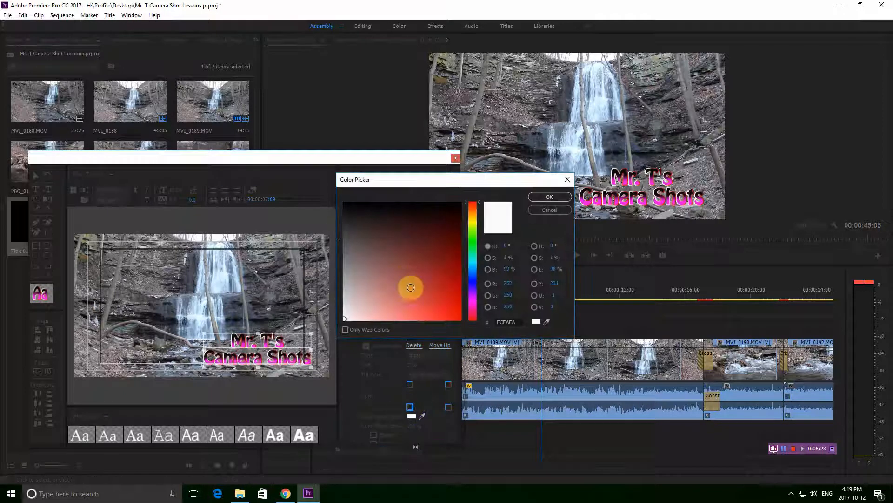
pyautogui.moveTo(409, 285); pyautogui.dragTo(348, 202)
pyautogui.click(549, 198)
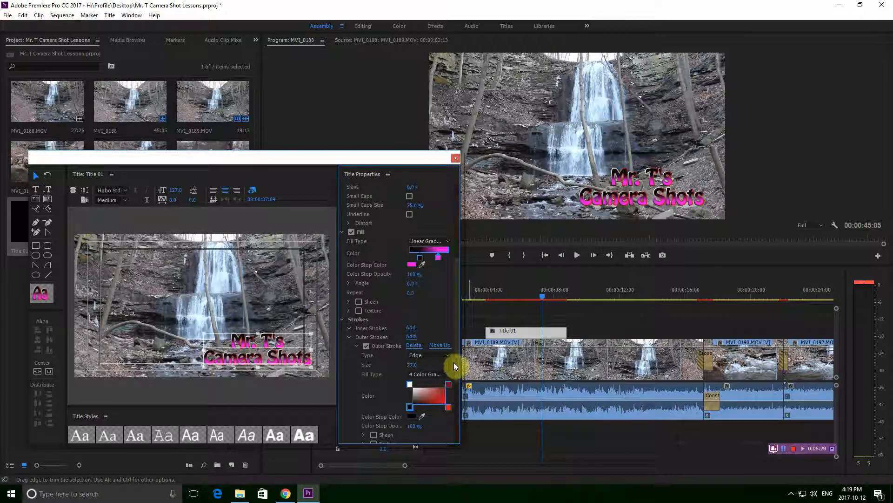
# Step: Return the outer stroke to a Solid fill and make its color white
pyautogui.moveTo(454, 362); pyautogui.dragTo(462, 398)
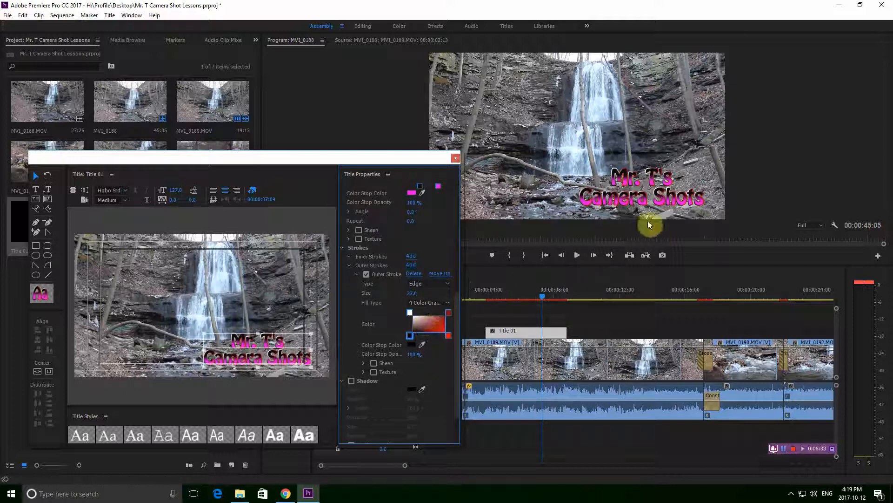
pyautogui.click(410, 304)
pyautogui.click(418, 309)
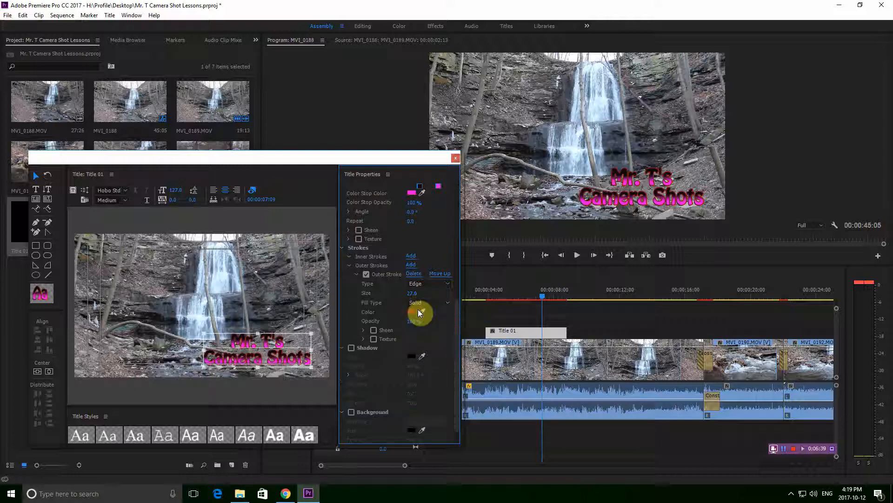
pyautogui.click(415, 310)
pyautogui.click(353, 311)
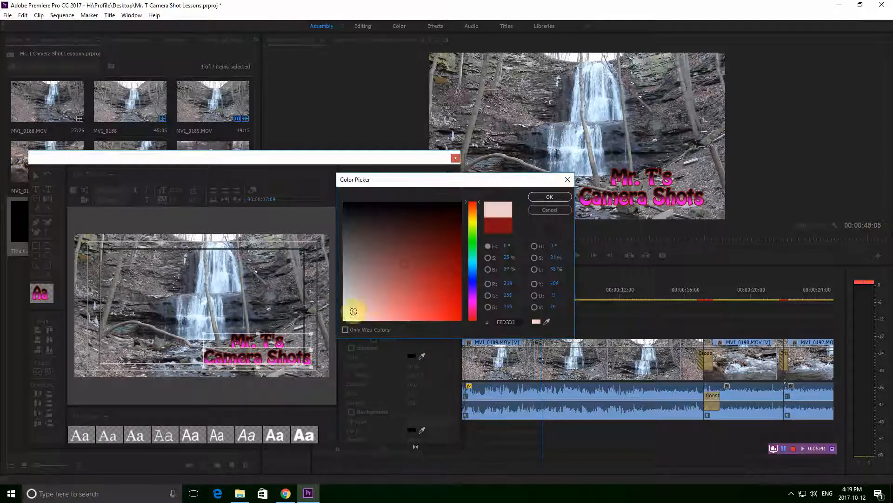
pyautogui.moveTo(353, 311); pyautogui.dragTo(339, 326)
pyautogui.click(550, 196)
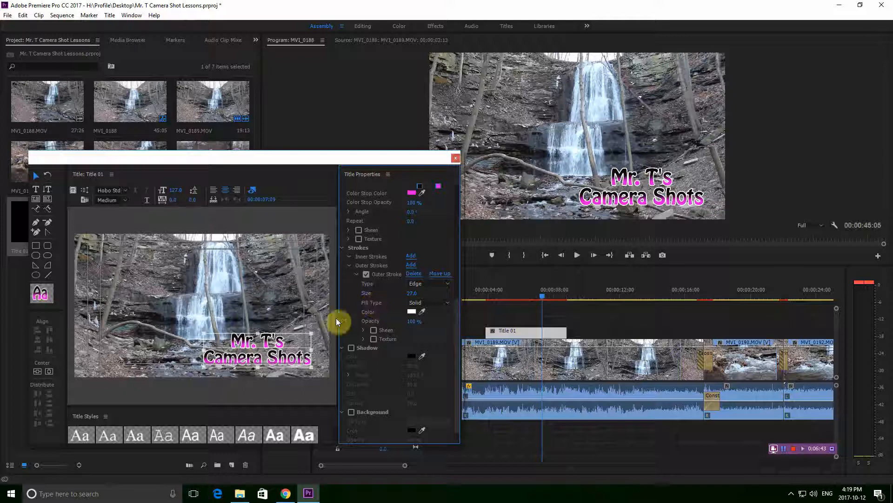
# Step: Add a shadow to the title text and set the shadow size to 58
pyautogui.click(351, 347)
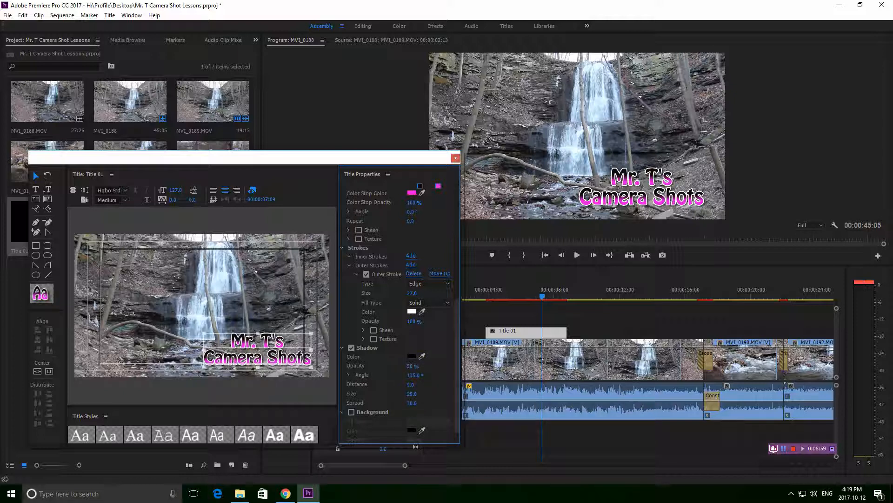
pyautogui.moveTo(412, 394); pyautogui.dragTo(382, 379)
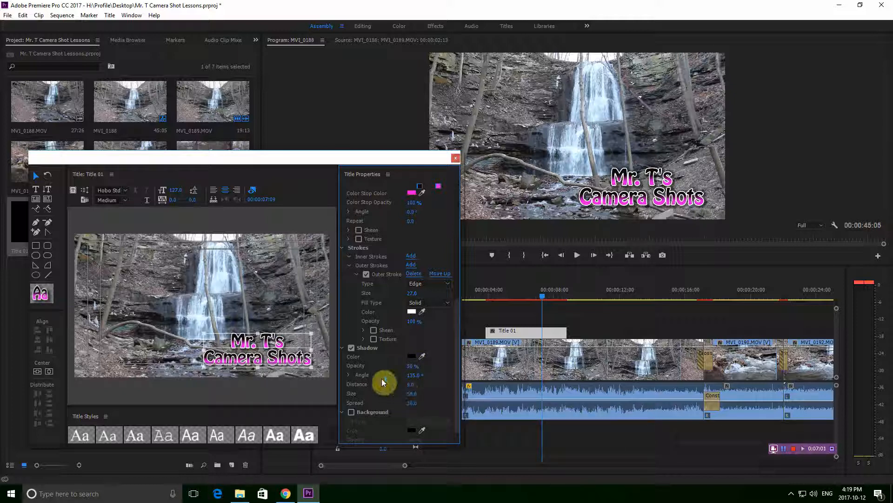
# Step: Try a background behind the title text and turn it off again
pyautogui.moveTo(456, 336); pyautogui.dragTo(458, 354)
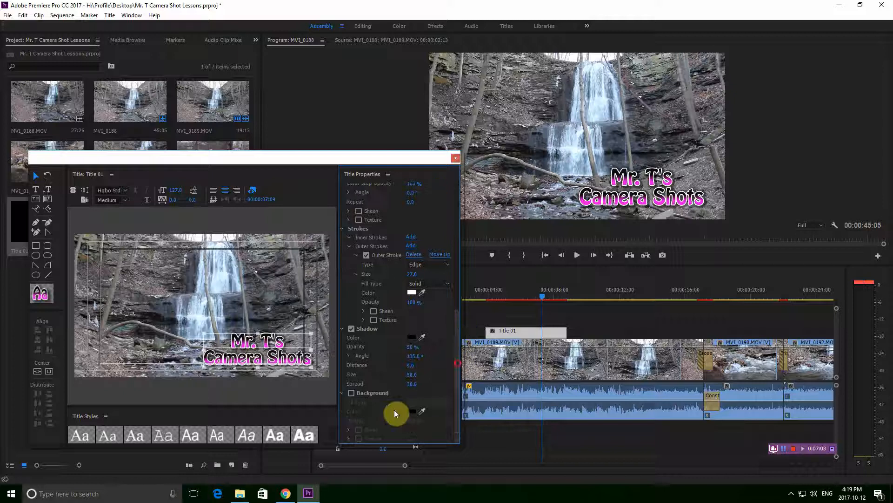
pyautogui.click(352, 393)
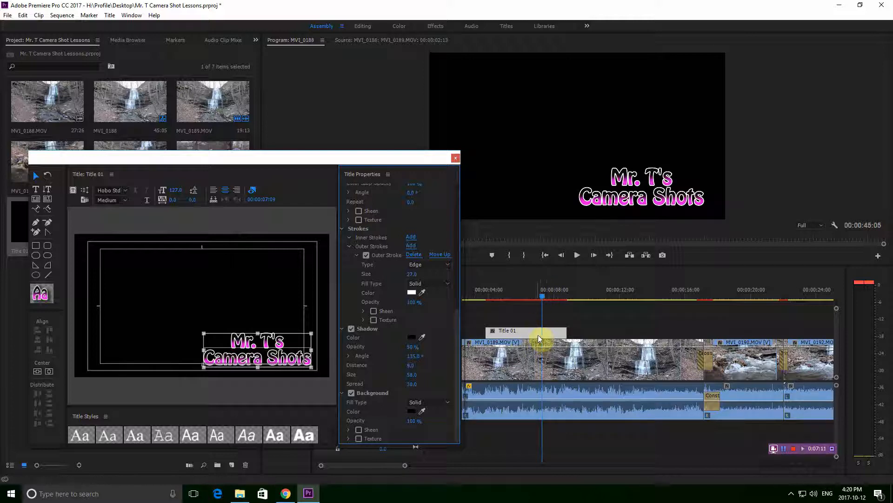
pyautogui.click(353, 392)
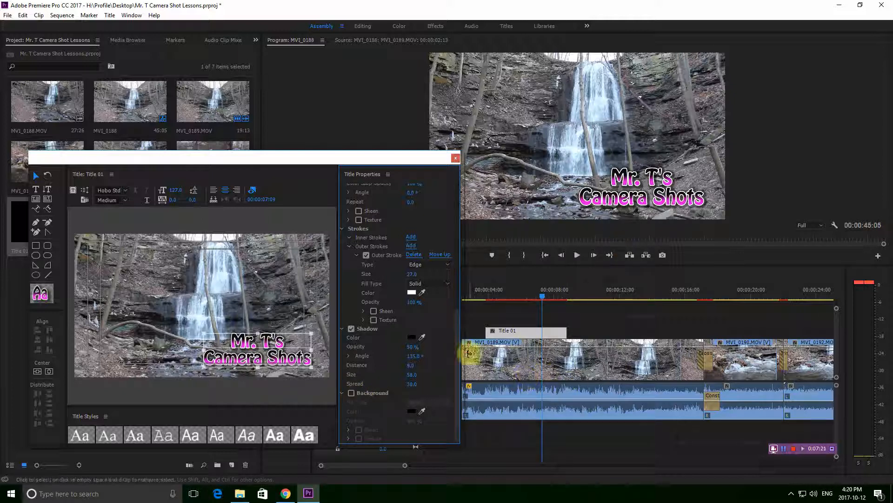
# Step: Close the title editor and return to the project's media items
pyautogui.click(456, 158)
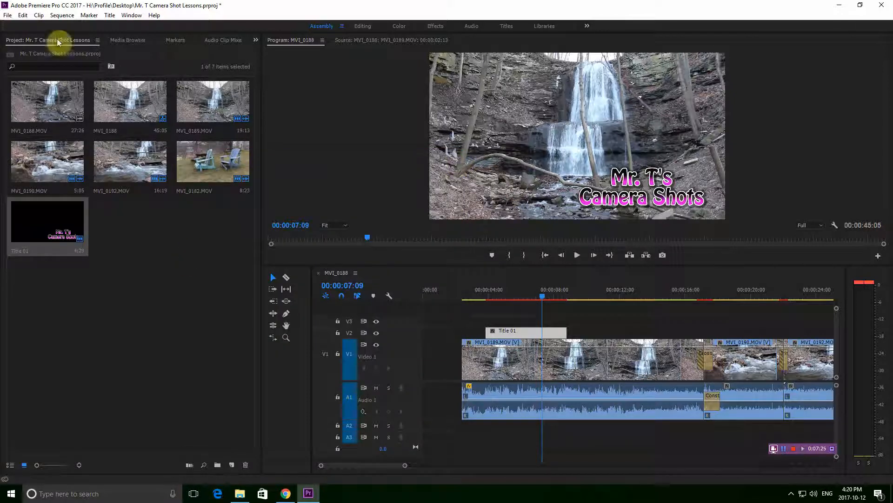
pyautogui.click(119, 46)
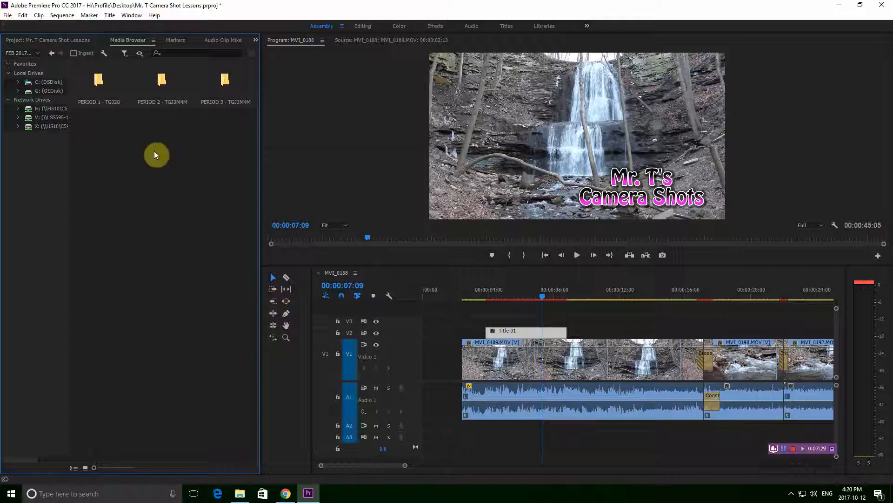
pyautogui.click(28, 40)
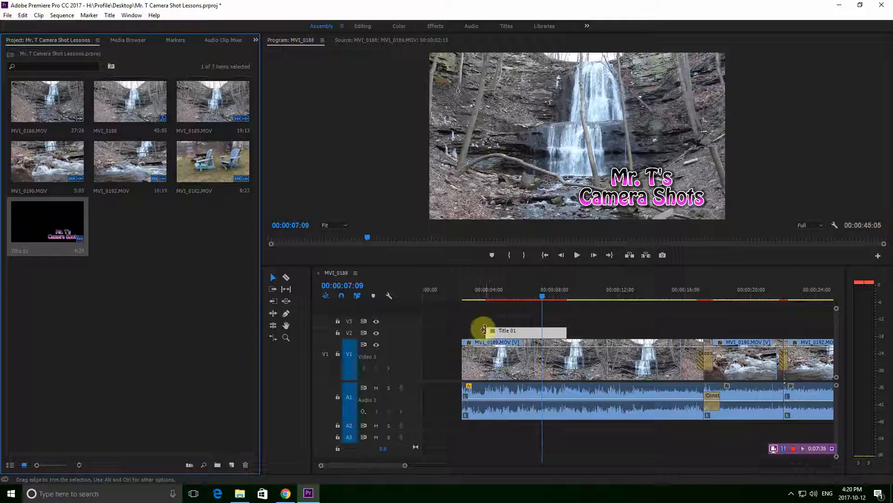
# Step: Extend the Title 01 clip to start with the MVI_0189 waterfall clip and end at about 10 seconds
pyautogui.moveTo(490, 331); pyautogui.dragTo(463, 331)
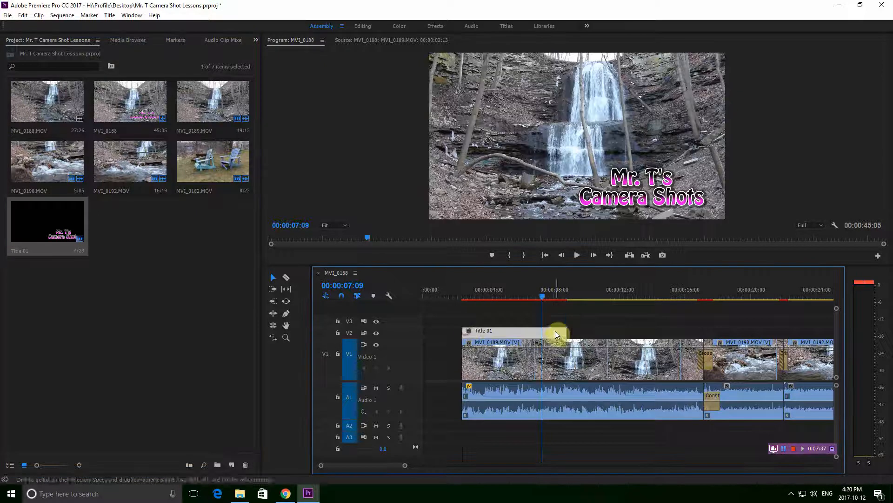
pyautogui.moveTo(565, 330); pyautogui.dragTo(585, 330)
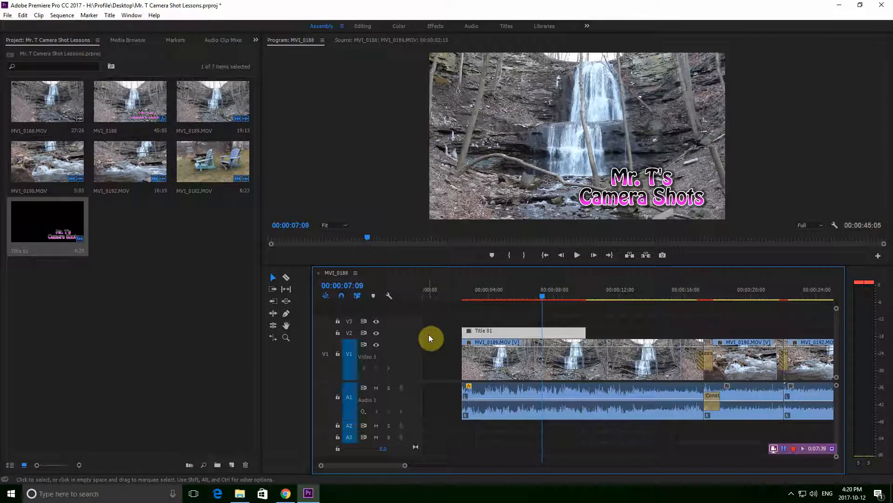
# Step: Make track V2 taller and apply the default transition to the end of the Title 01 clip
pyautogui.moveTo(417, 328); pyautogui.dragTo(417, 319)
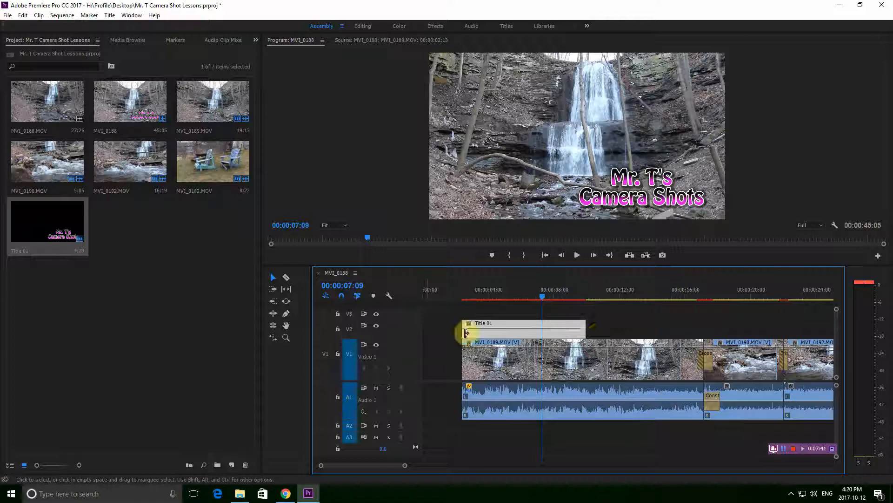
pyautogui.rightClick(585, 330)
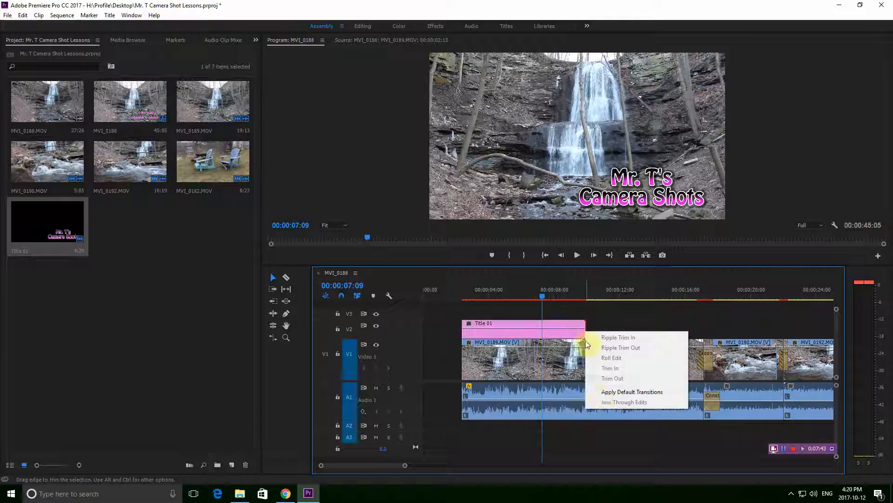
pyautogui.click(604, 394)
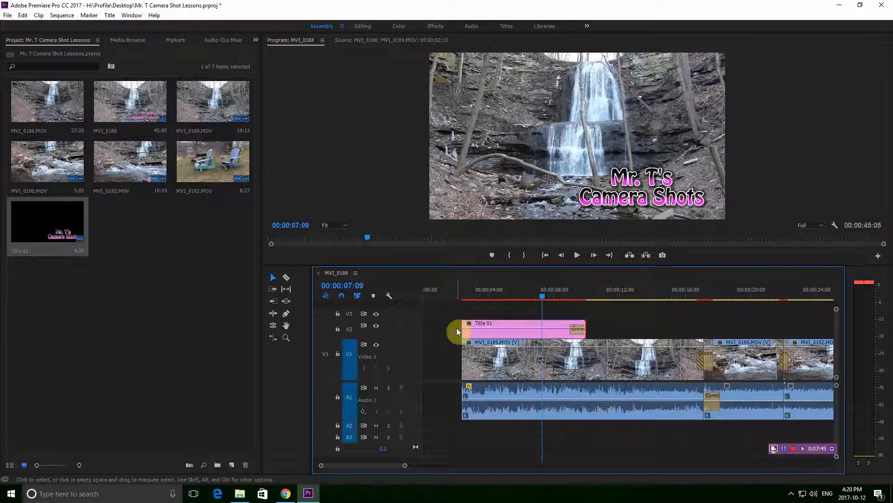
pyautogui.rightClick(463, 330)
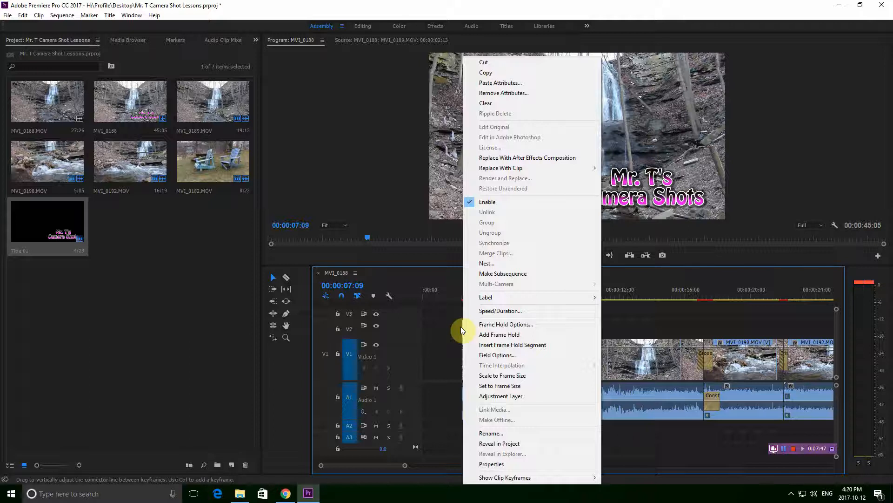
pyautogui.click(461, 328)
pyautogui.rightClick(464, 329)
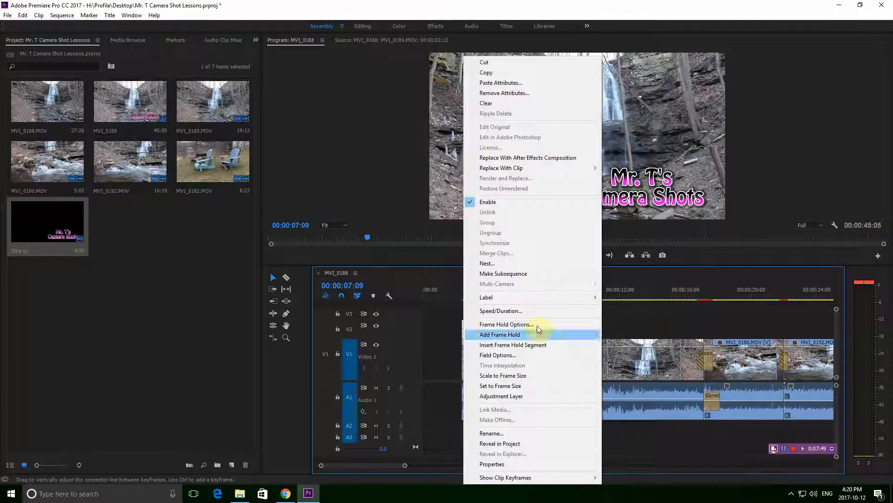
pyautogui.click(622, 329)
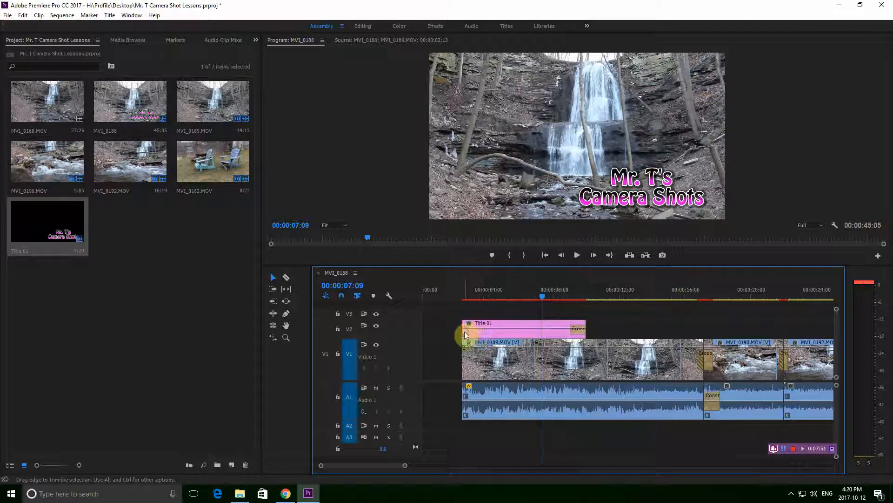
# Step: Apply the default transitions to the start of the Title 01 clip and to the start of the MVI_0189 clip's video and audio
pyautogui.rightClick(465, 332)
pyautogui.click(492, 394)
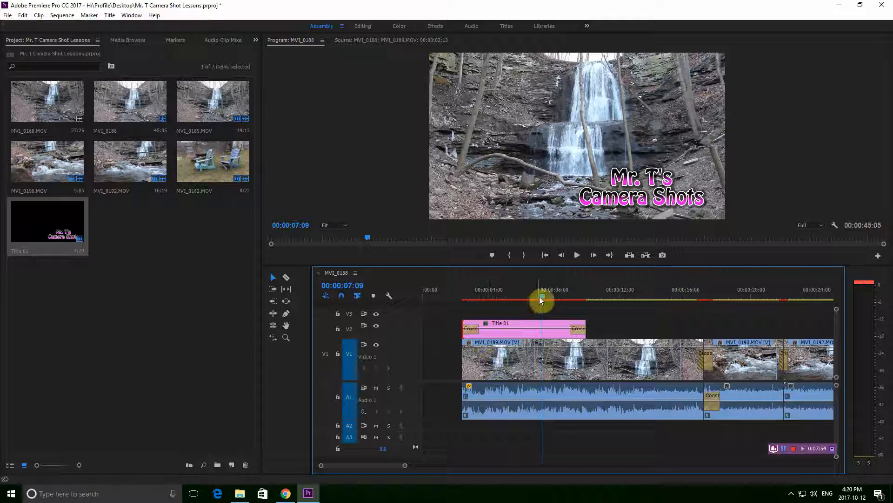
pyautogui.moveTo(541, 297); pyautogui.dragTo(461, 289)
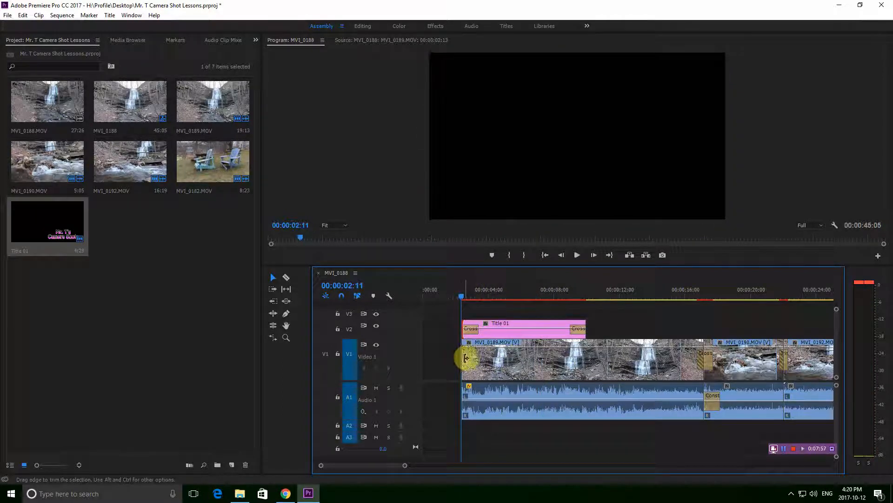
pyautogui.rightClick(464, 356)
pyautogui.click(489, 421)
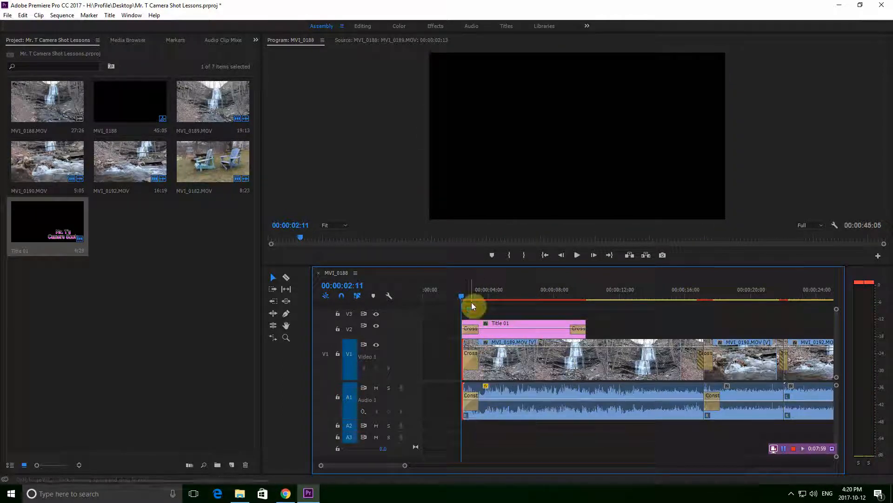
# Step: Play the sequence from the start of the waterfall clip past the end of the title to check the fades, stopping at about 14 seconds
pyautogui.press('space')
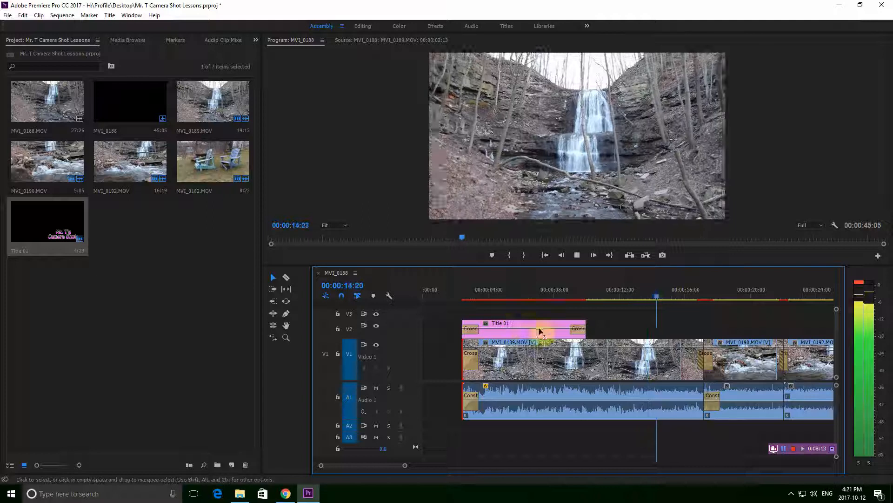
pyautogui.click(576, 255)
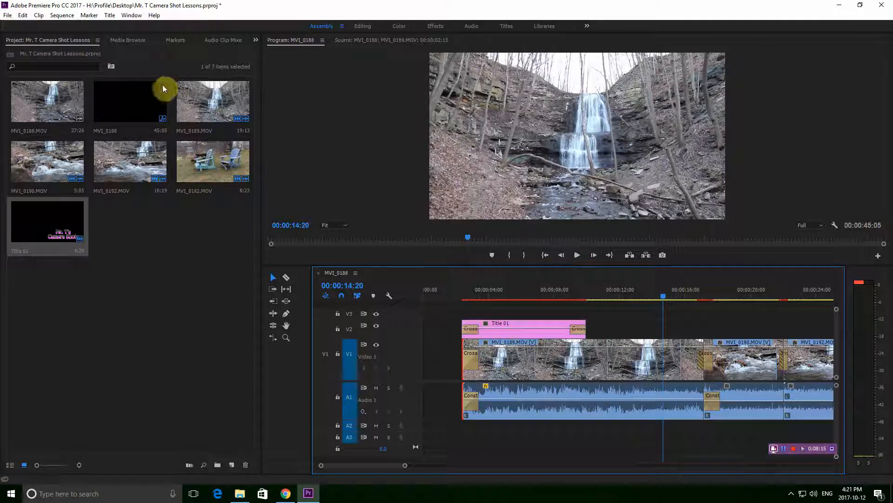
# Step: Bring up the available types for creating a new title
pyautogui.click(111, 15)
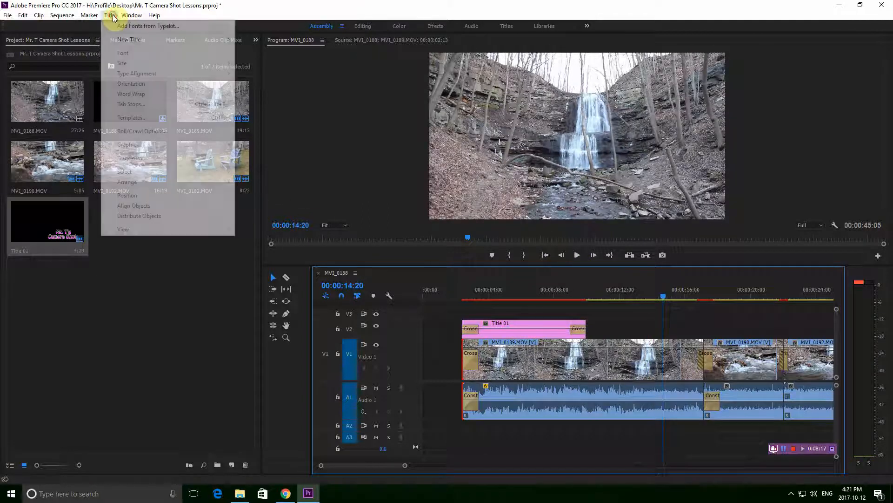
pyautogui.moveTo(233, 41)
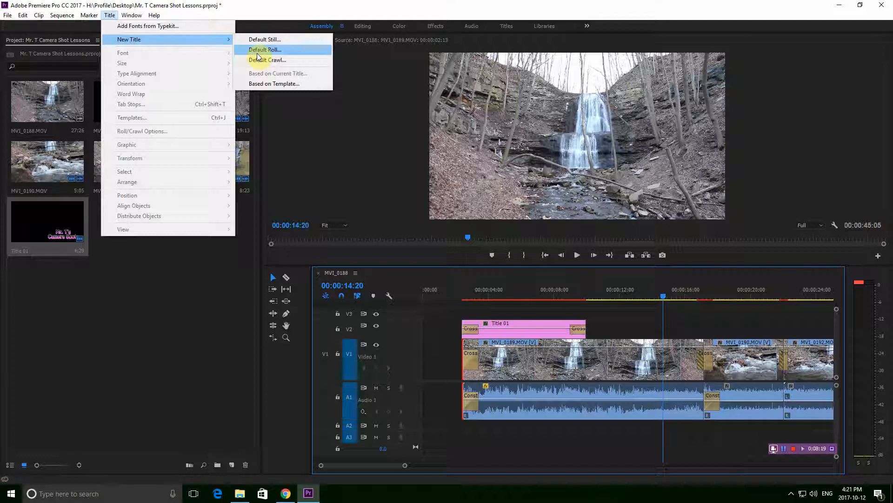